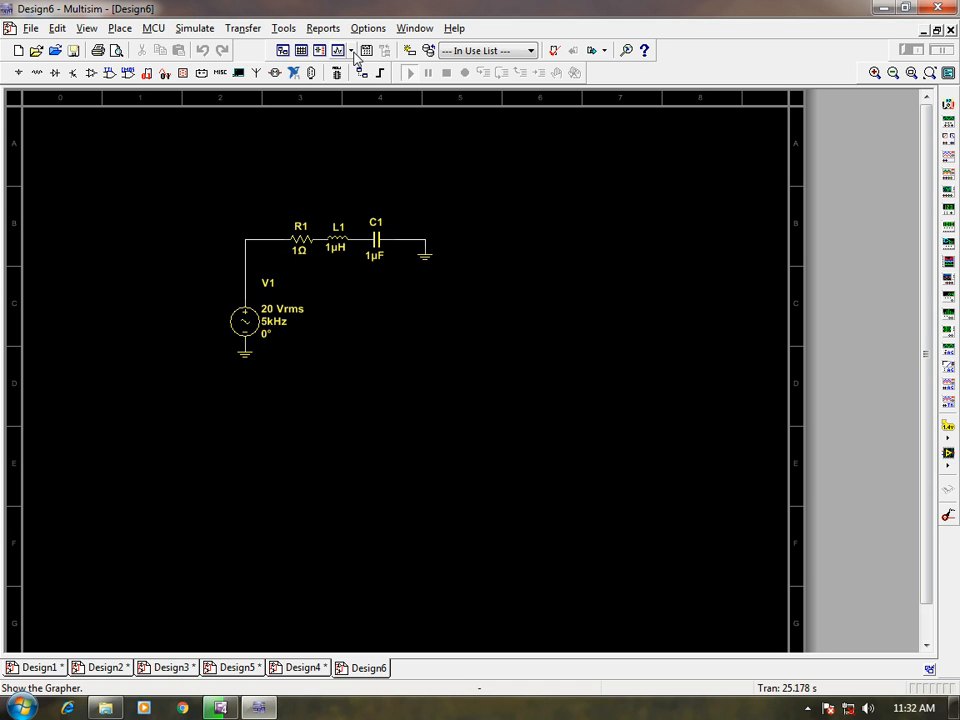
Stop the simulation running in Design4 and return to the Design6 schematic.
{"action": "left_click", "coordinate": [351, 51]}
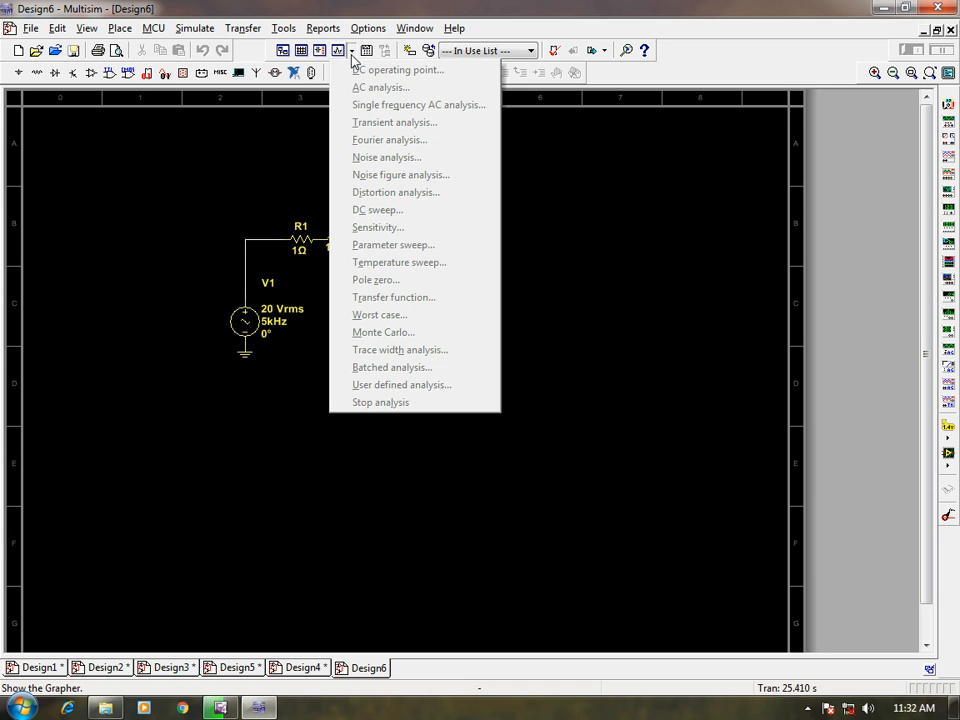
{"action": "left_click", "coordinate": [300, 667]}
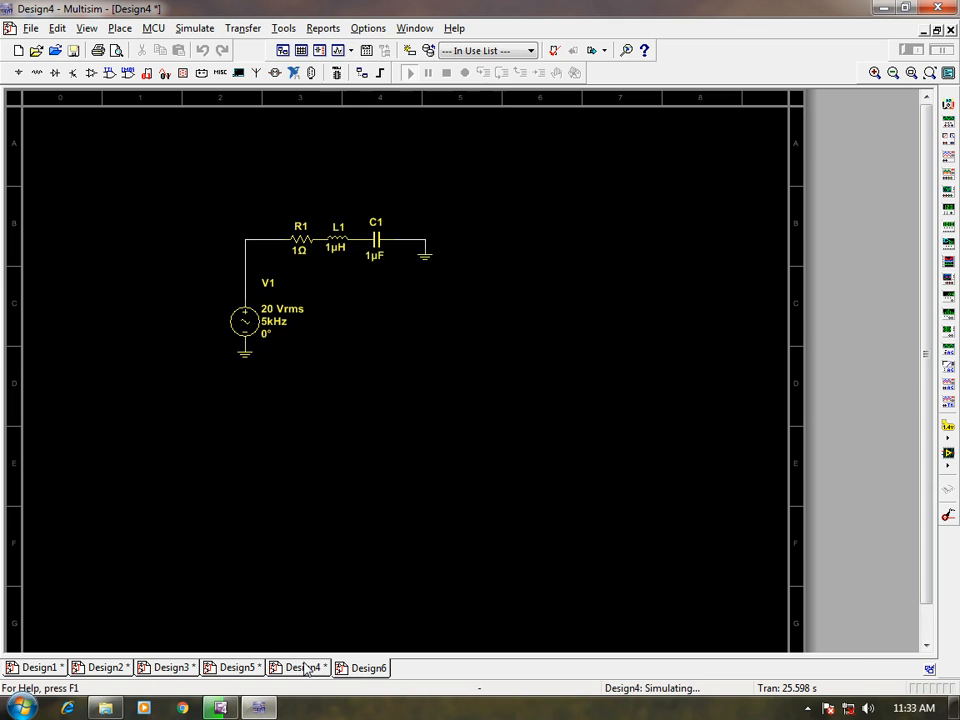
{"action": "left_click", "coordinate": [907, 53]}
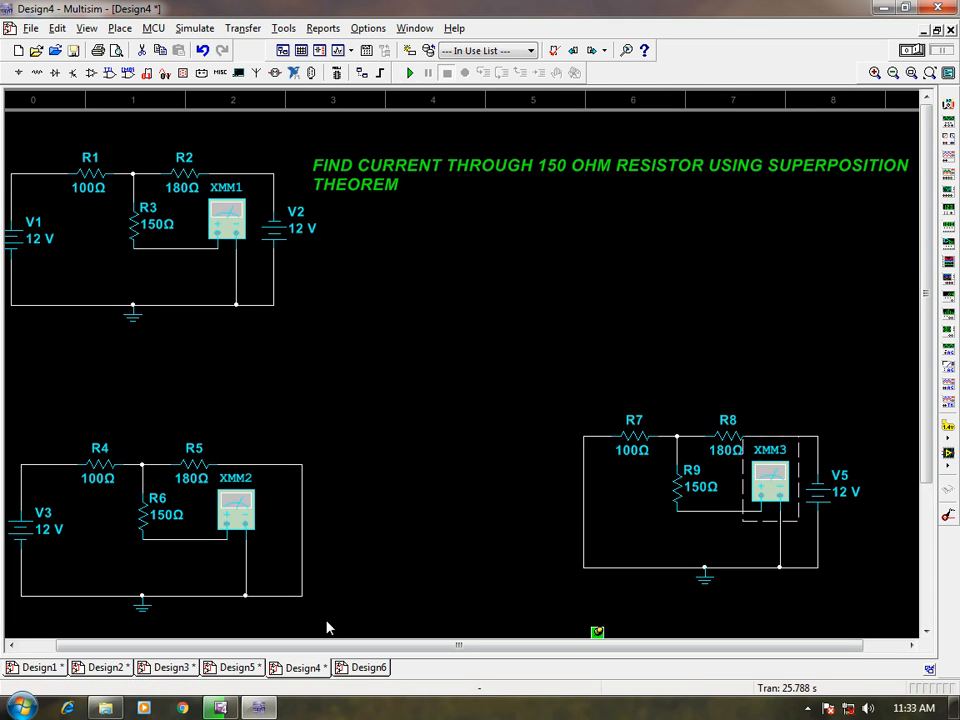
{"action": "left_click", "coordinate": [358, 669]}
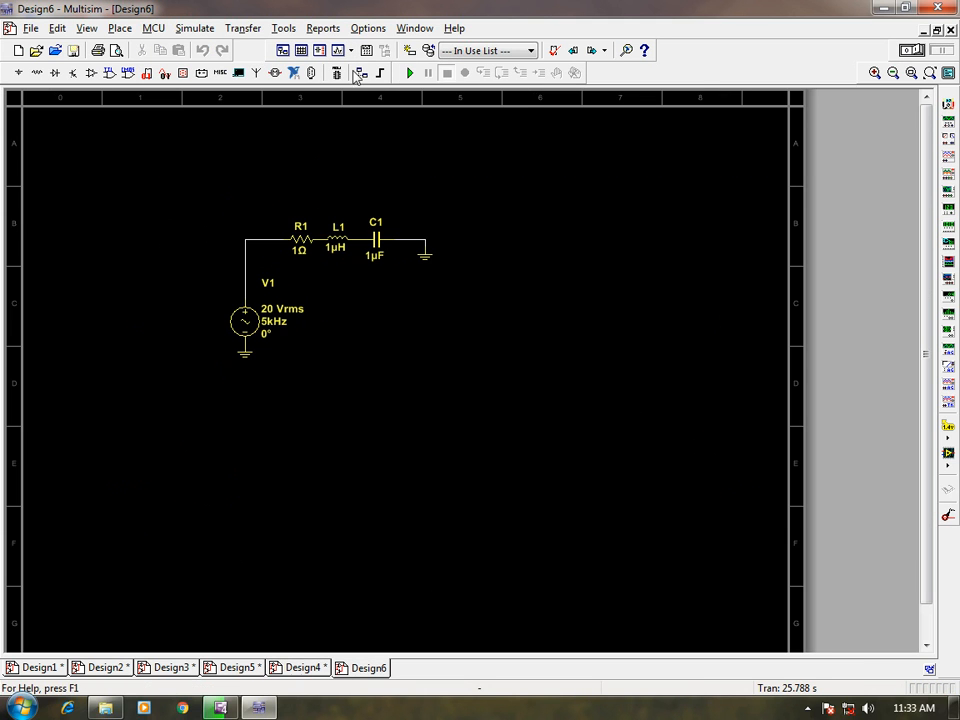
Open the AC analysis settings for Design6 and set the vertical scale to Linear.
{"action": "left_click", "coordinate": [339, 50]}
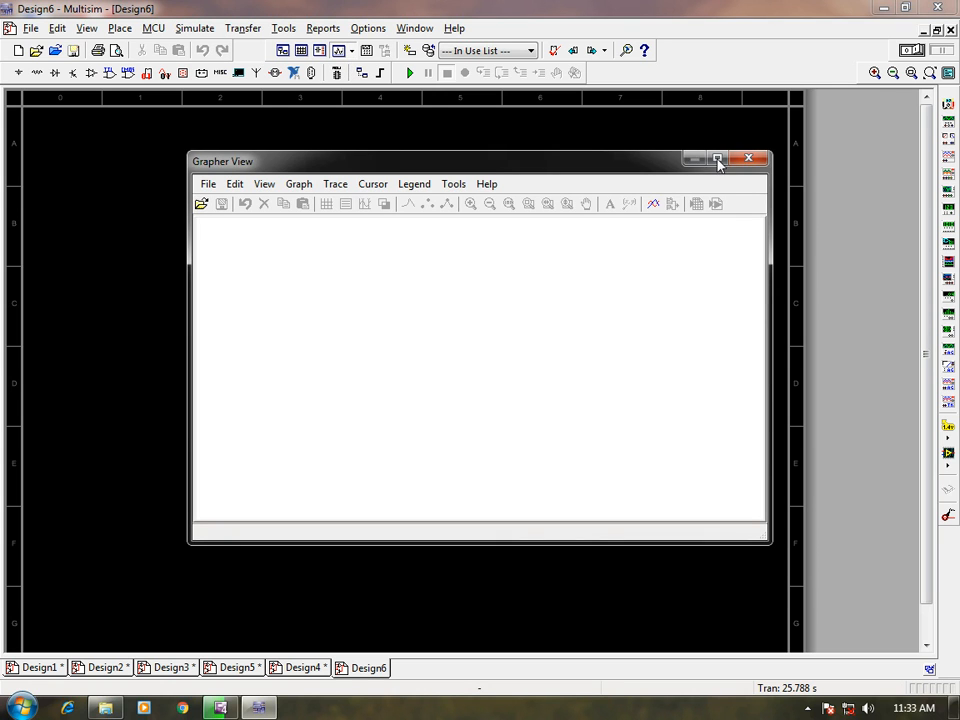
{"action": "left_click", "coordinate": [748, 158]}
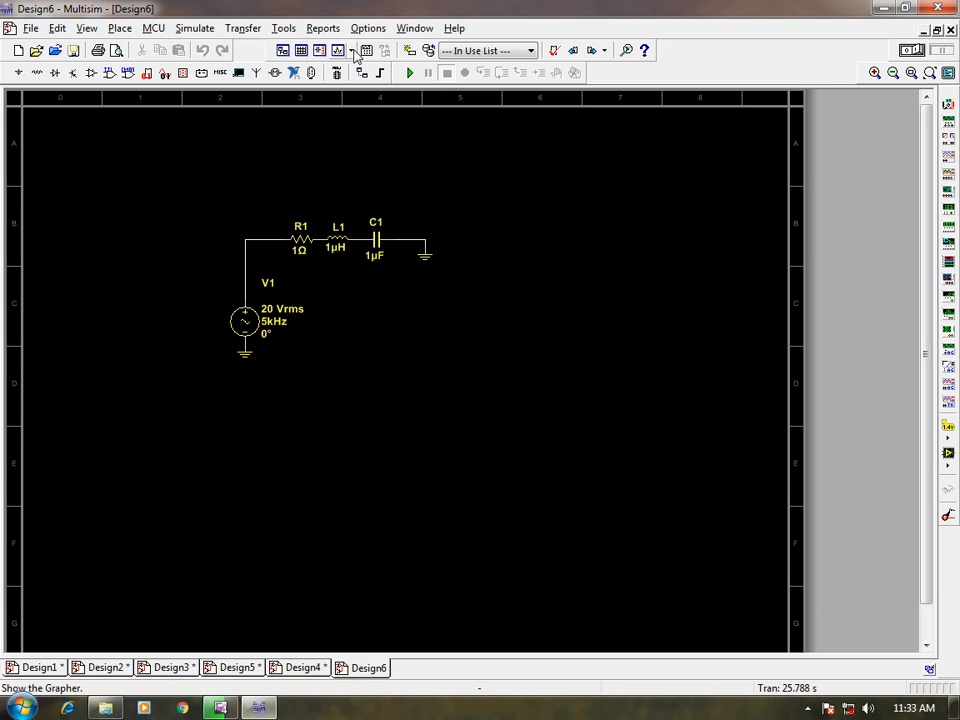
{"action": "left_click", "coordinate": [353, 53]}
{"action": "left_click", "coordinate": [352, 87]}
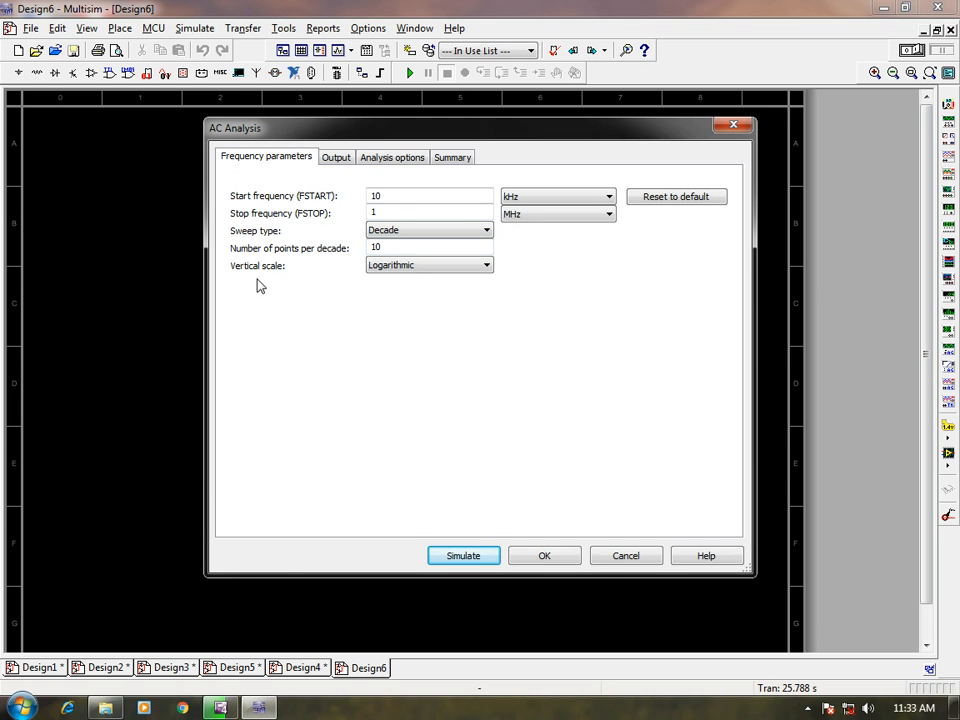
{"action": "left_click", "coordinate": [418, 268]}
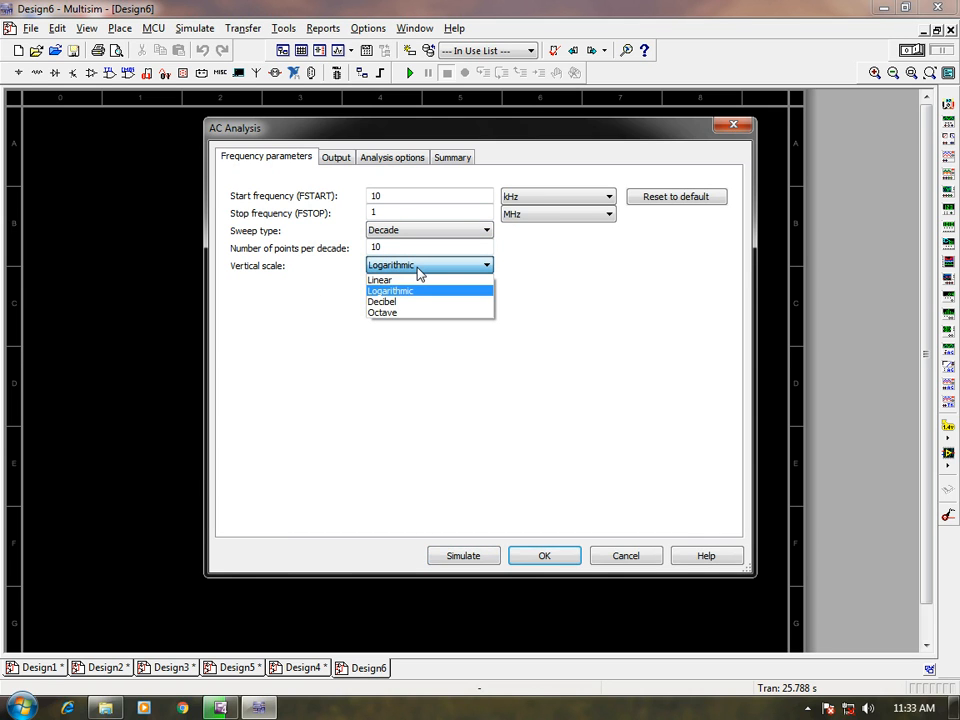
{"action": "key", "text": "Up"}
{"action": "key", "text": "Return"}
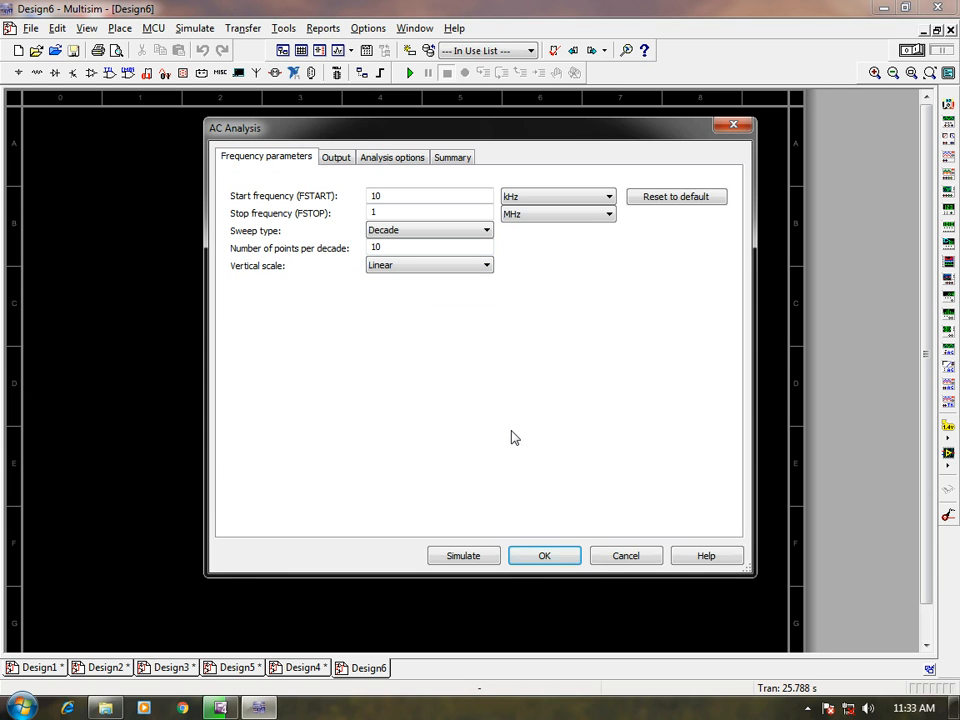
Replace I(C1) with I(R1) as the analysis output variable and simulate the AC analysis.
{"action": "left_click", "coordinate": [332, 162]}
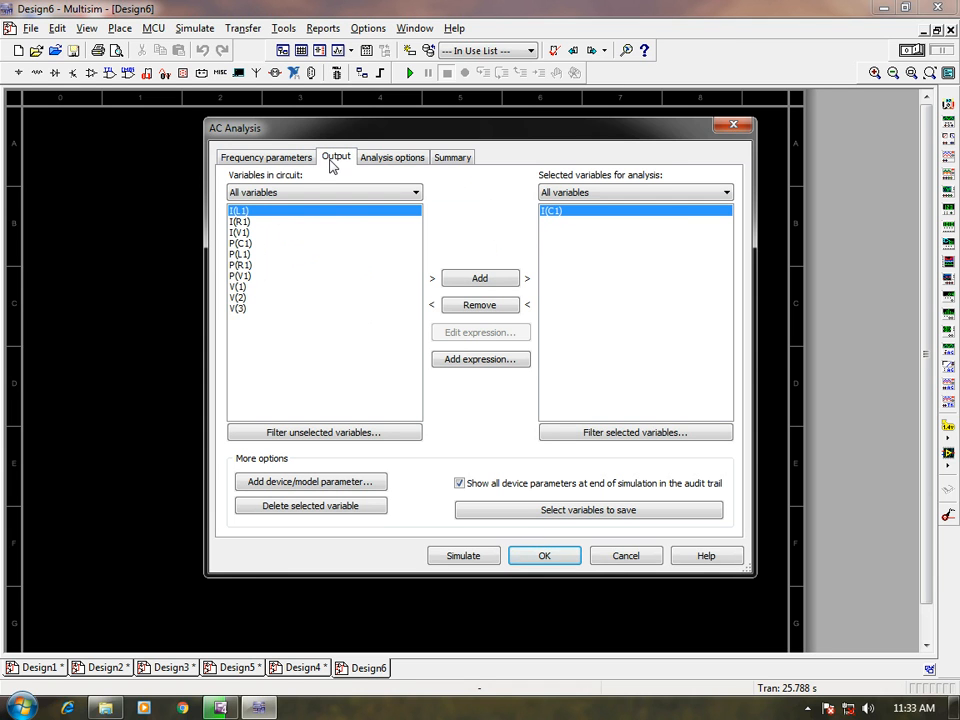
{"action": "left_click", "coordinate": [240, 221]}
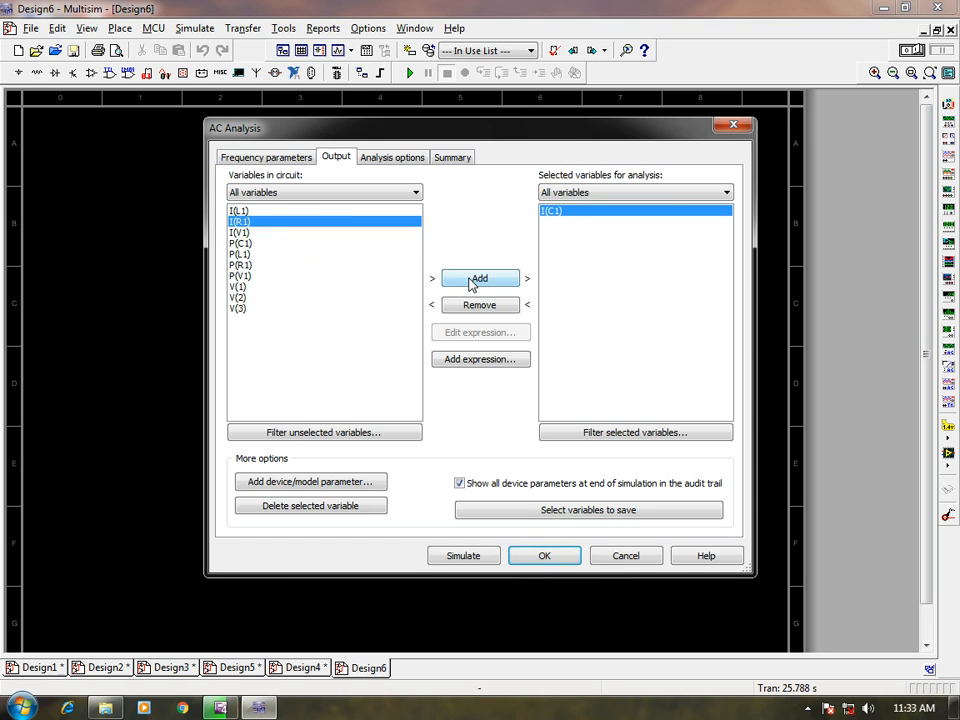
{"action": "left_click", "coordinate": [471, 281]}
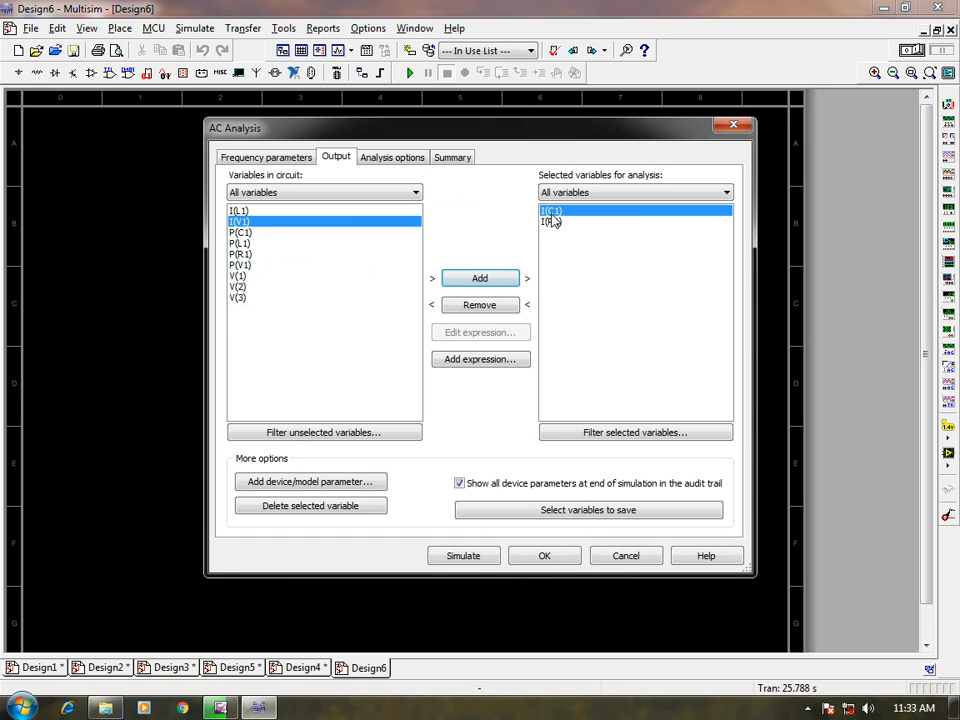
{"action": "left_click", "coordinate": [495, 308]}
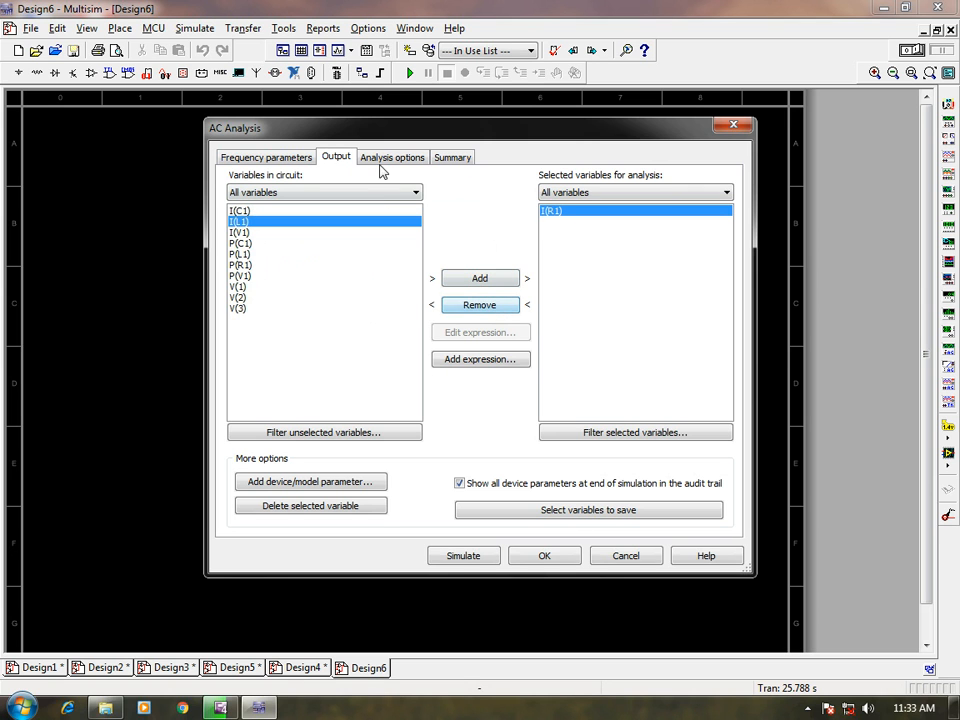
{"action": "left_click", "coordinate": [463, 556]}
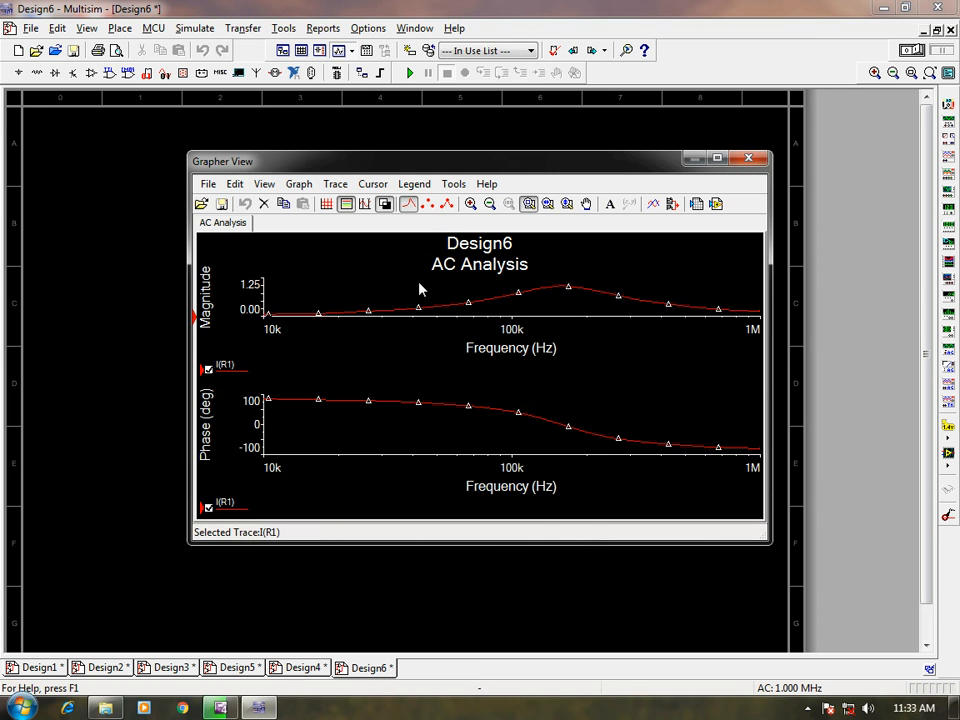
Delete the phase plot from the AC analysis results, keeping only the magnitude plot of I(R1).
{"action": "double_click", "coordinate": [216, 512]}
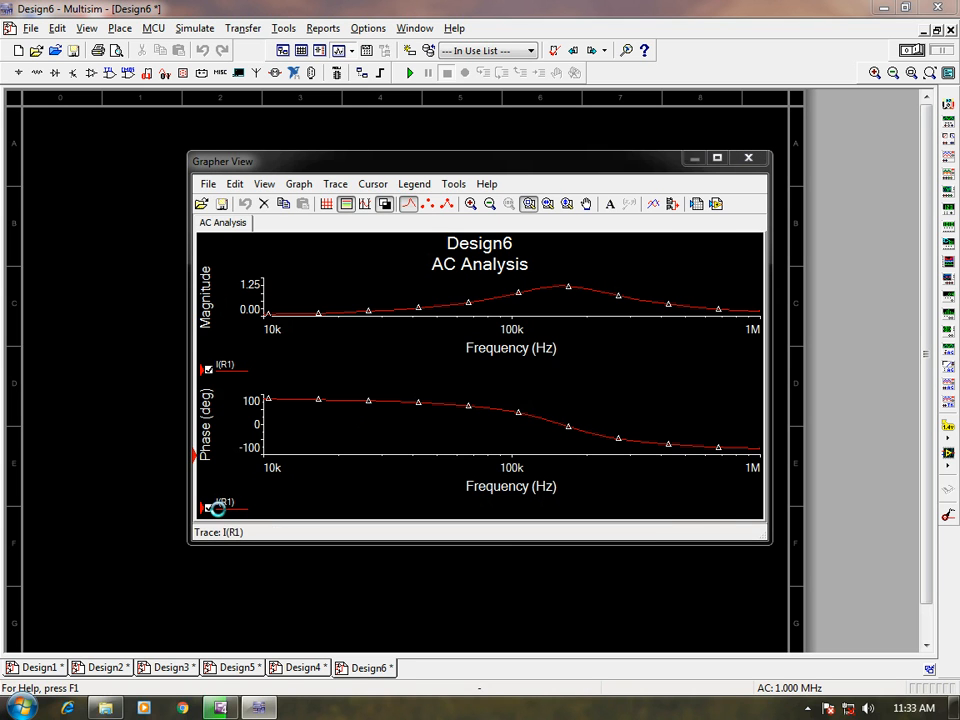
{"action": "left_click", "coordinate": [686, 161]}
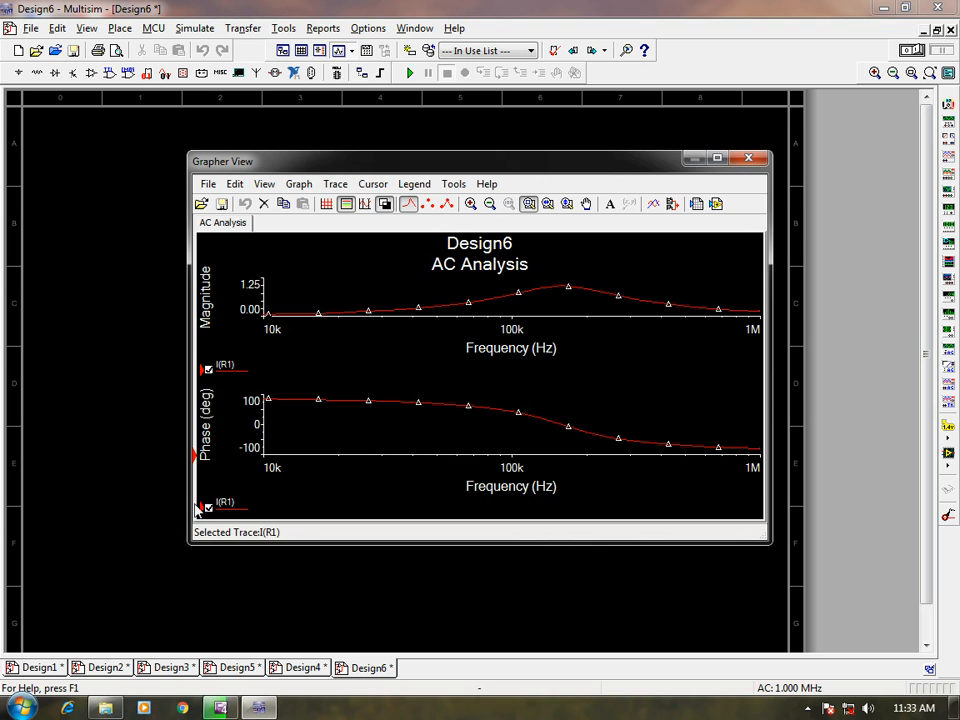
{"action": "double_click", "coordinate": [250, 515]}
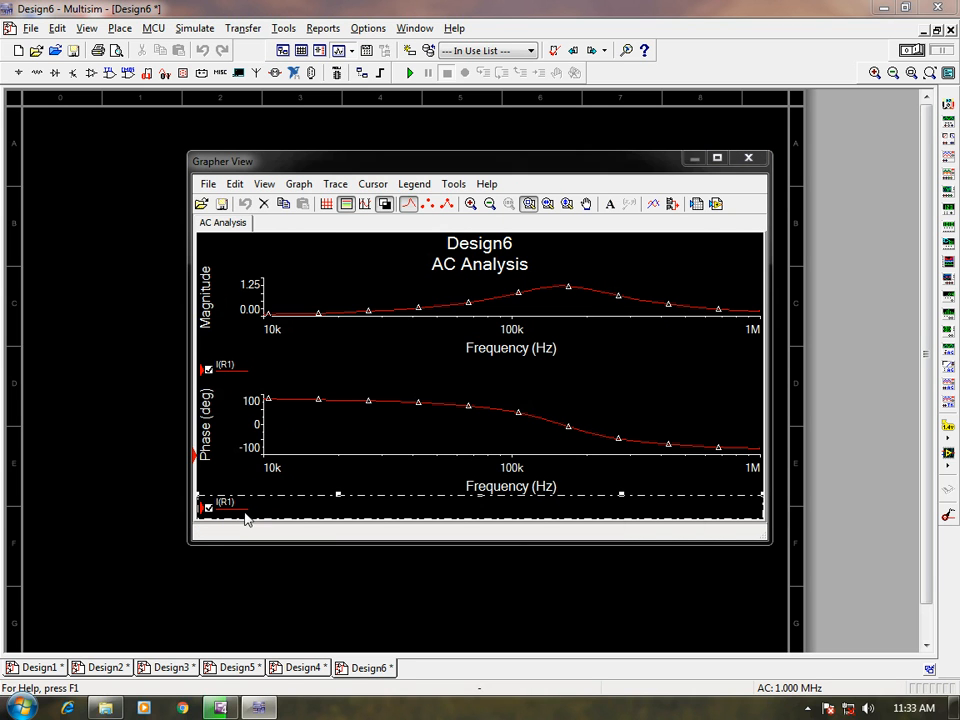
{"action": "left_click", "coordinate": [690, 163]}
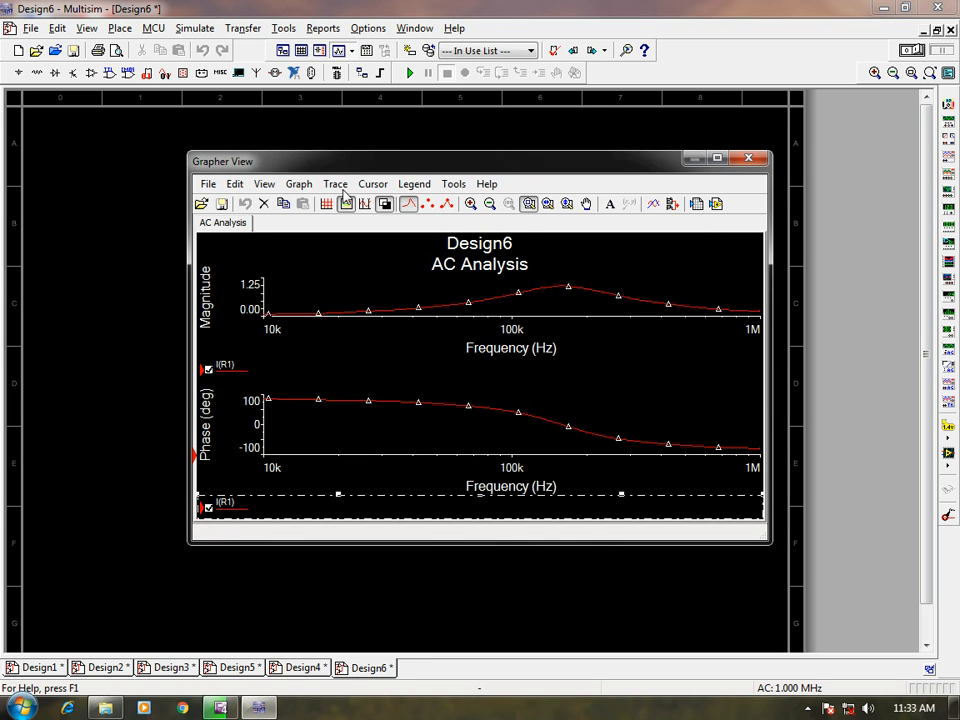
{"action": "left_click", "coordinate": [265, 206]}
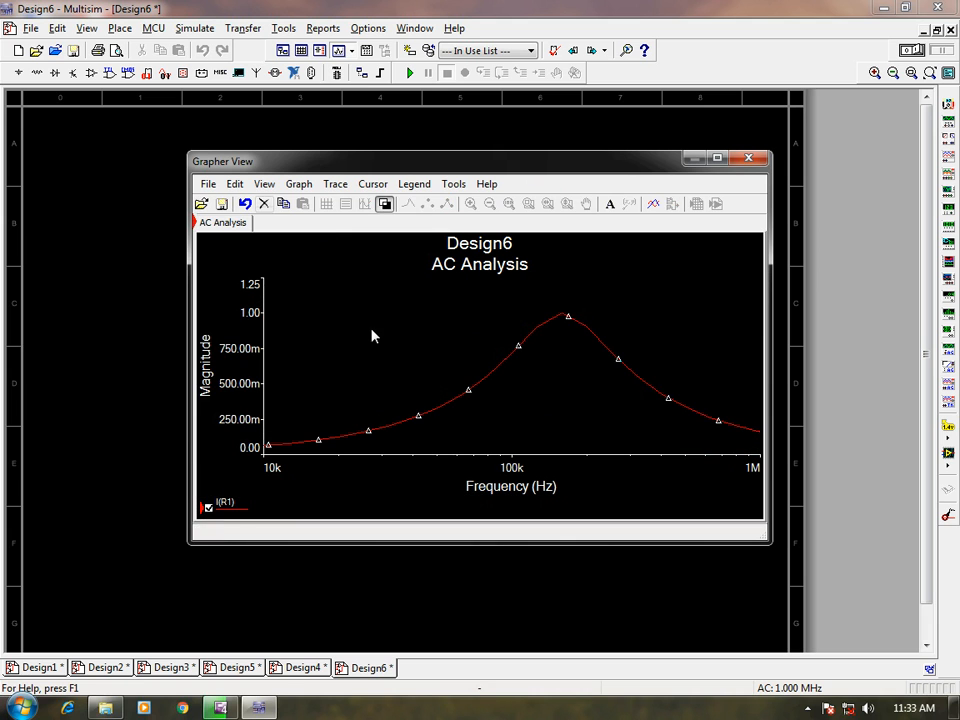
Maximize the Grapher window and show the measurement cursors on the I(R1) magnitude plot.
{"action": "left_click", "coordinate": [715, 159]}
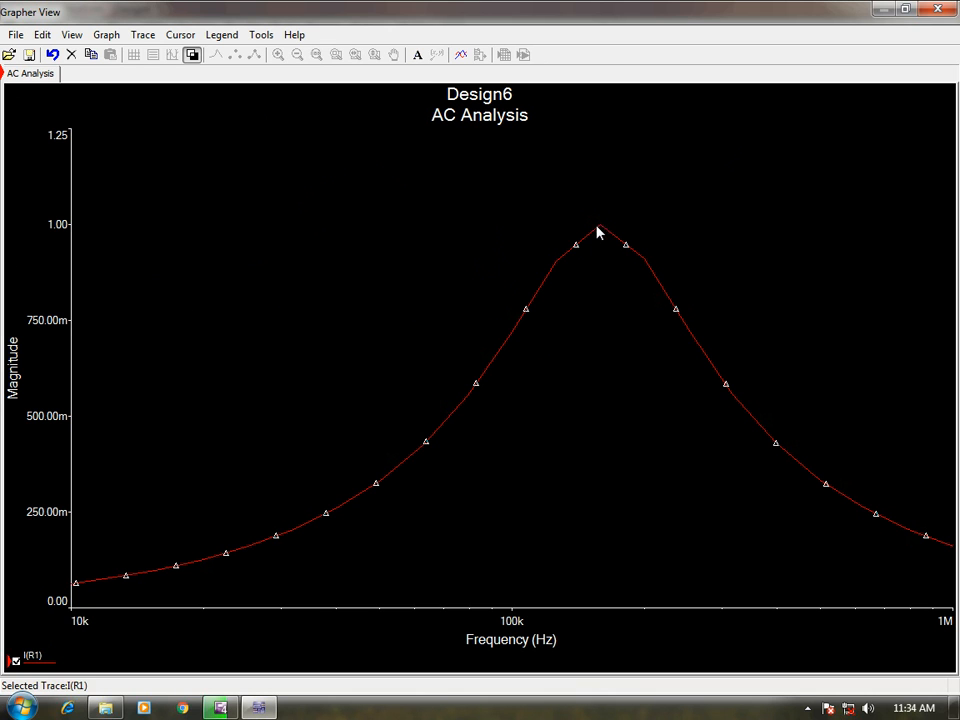
{"action": "left_click", "coordinate": [181, 35]}
{"action": "mouse_move", "coordinate": [203, 75]}
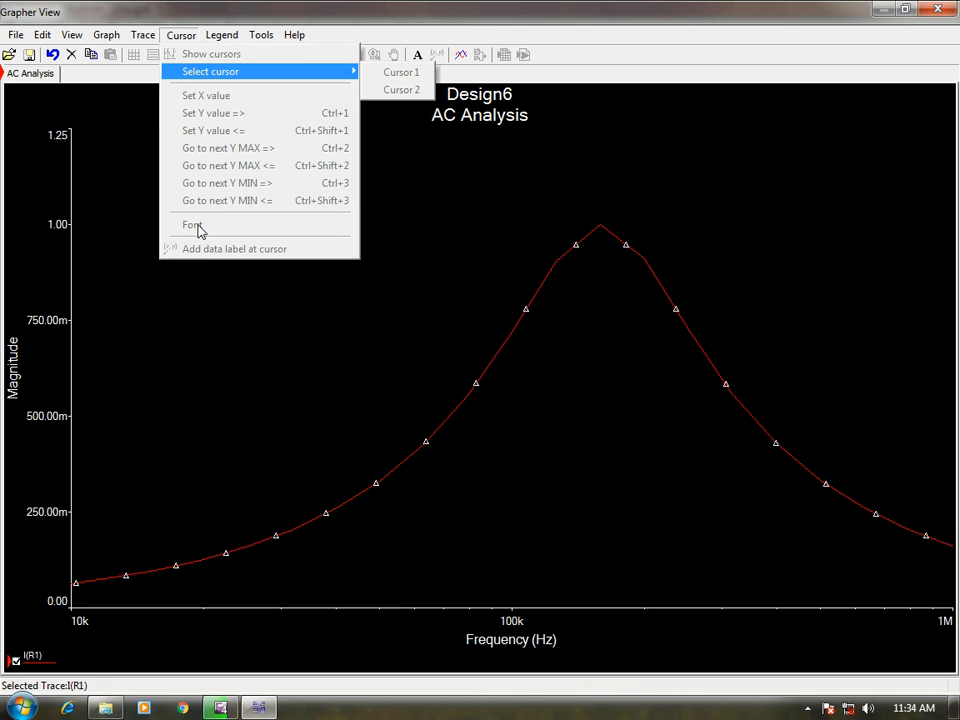
{"action": "left_click", "coordinate": [64, 669]}
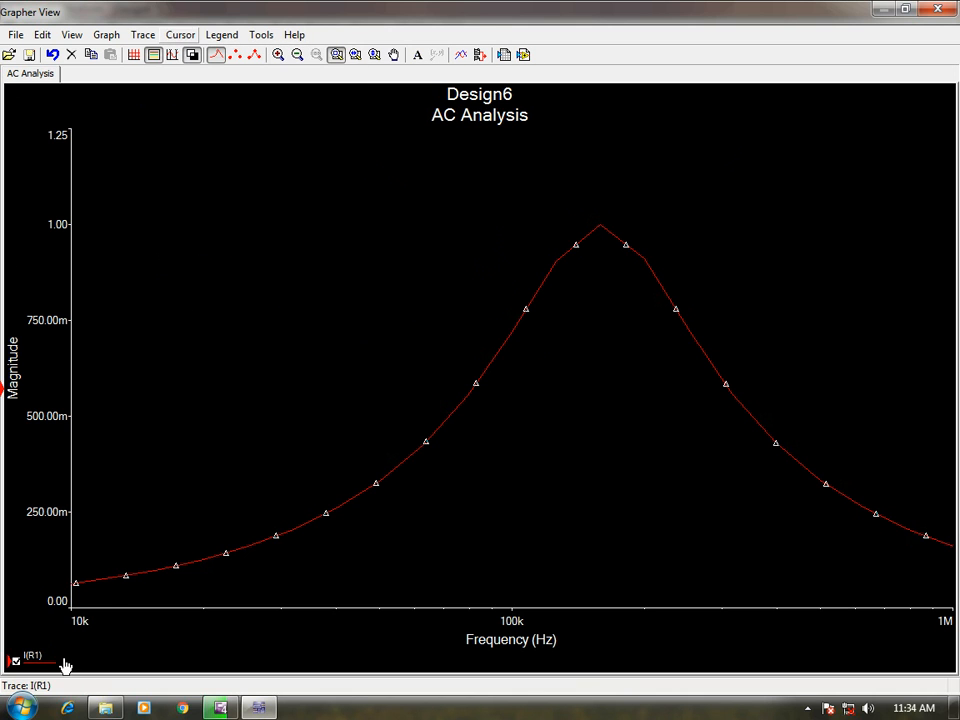
{"action": "left_click", "coordinate": [153, 60]}
{"action": "left_click", "coordinate": [153, 58]}
{"action": "left_click", "coordinate": [181, 35]}
{"action": "left_click", "coordinate": [193, 58]}
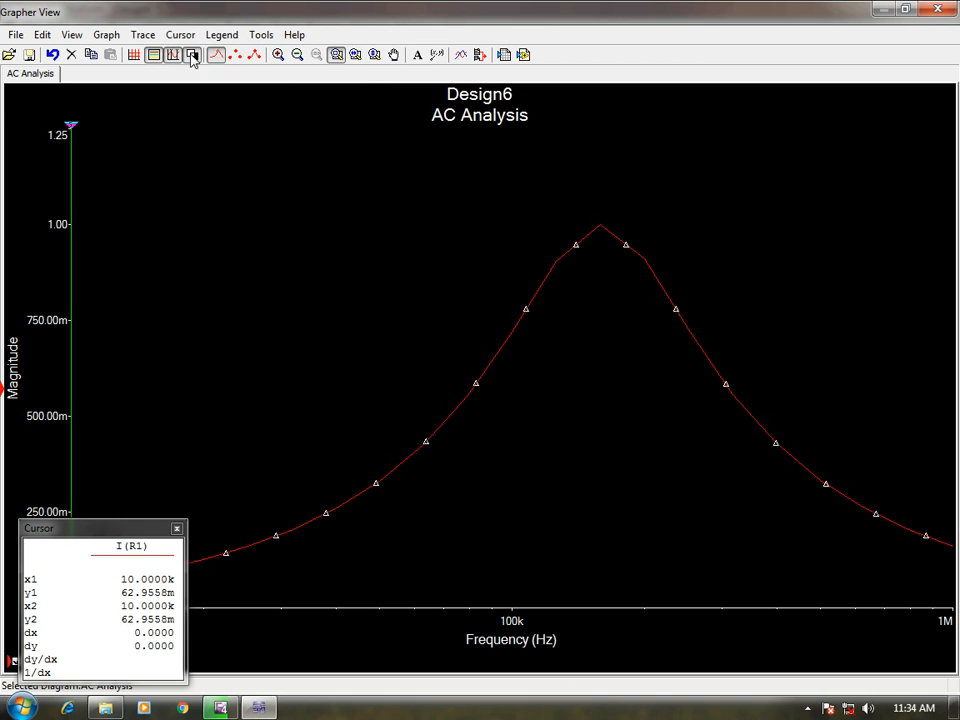
Place cursor 2 on the peak of the magnitude curve at about 158.6 kHz and move the cursor readout off the trace.
{"action": "left_click_drag", "start_coordinate": [74, 130], "coordinate": [604, 152]}
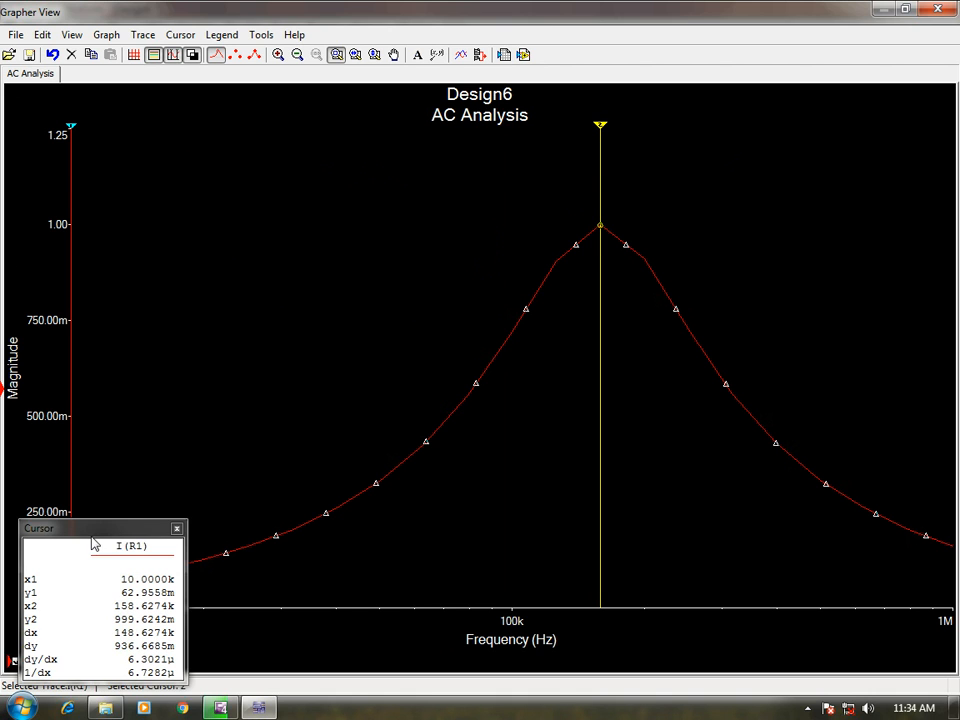
{"action": "left_click_drag", "start_coordinate": [96, 533], "coordinate": [302, 231]}
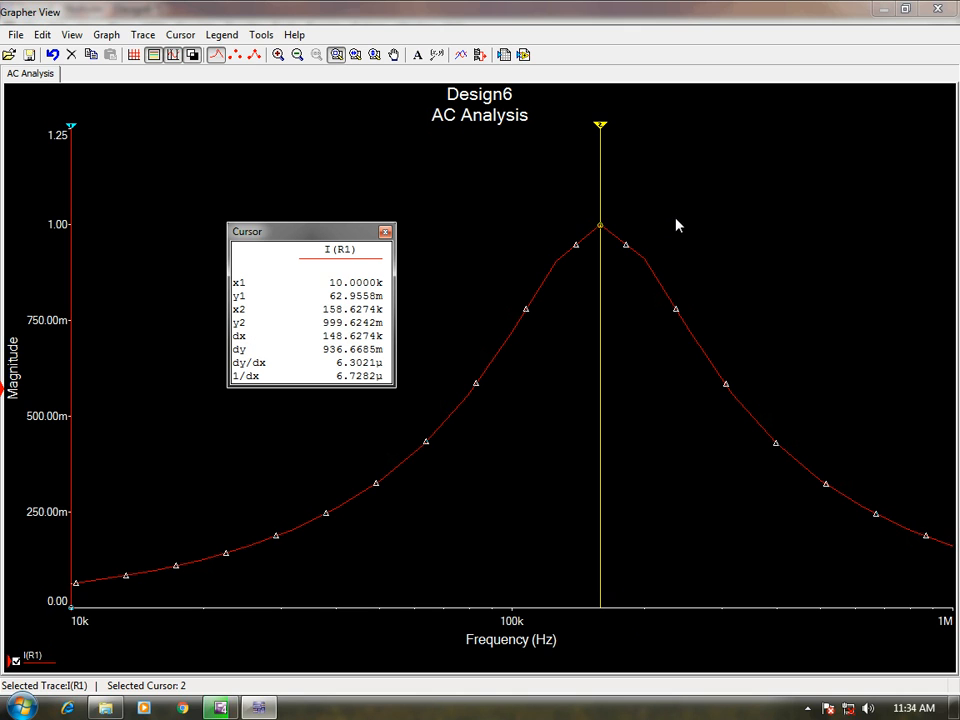
{"action": "left_click", "coordinate": [604, 135]}
Read the curve with cursor 1 at about 73.7 kHz and 244 kHz, and close the cursor readout and Grapher.
{"action": "left_click_drag", "start_coordinate": [71, 131], "coordinate": [143, 142]}
{"action": "left_click_drag", "start_coordinate": [122, 148], "coordinate": [454, 163]}
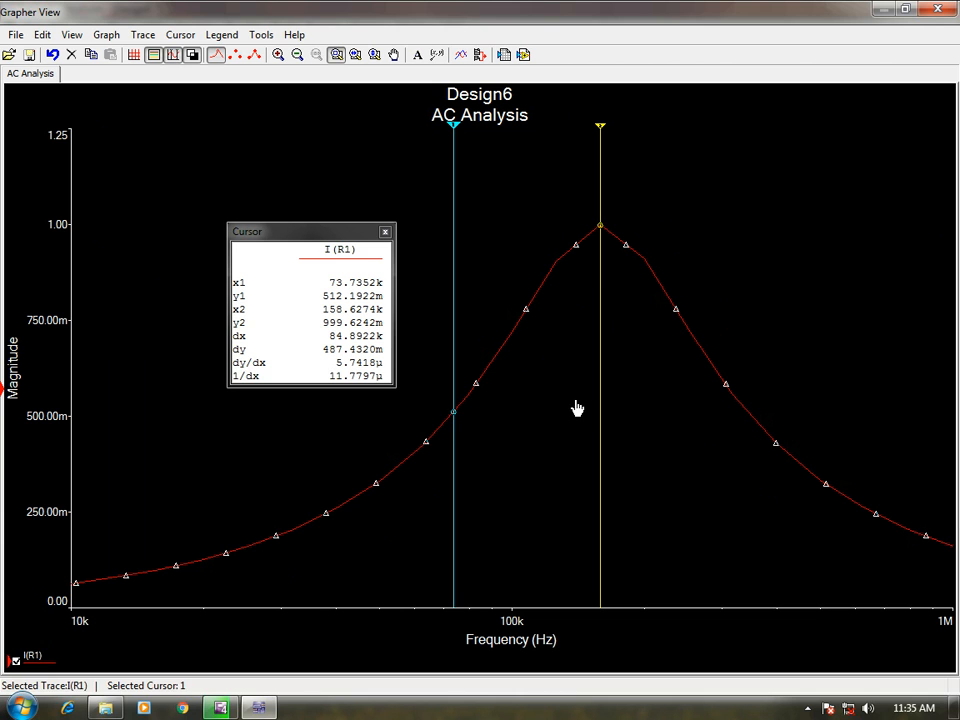
{"action": "left_click_drag", "start_coordinate": [454, 133], "coordinate": [683, 170]}
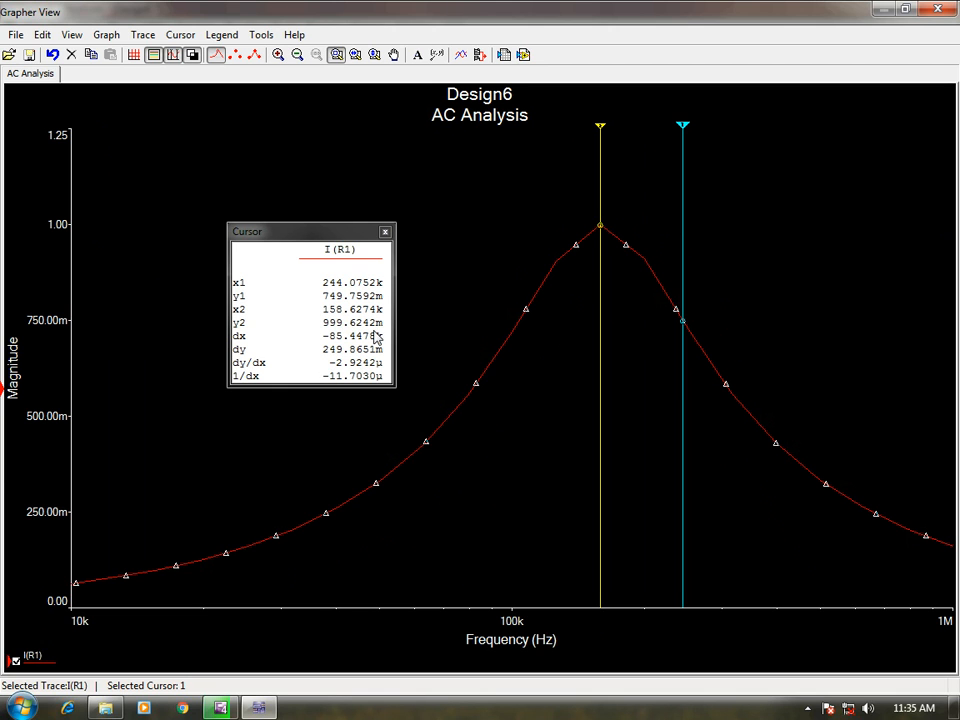
{"action": "left_click", "coordinate": [385, 231]}
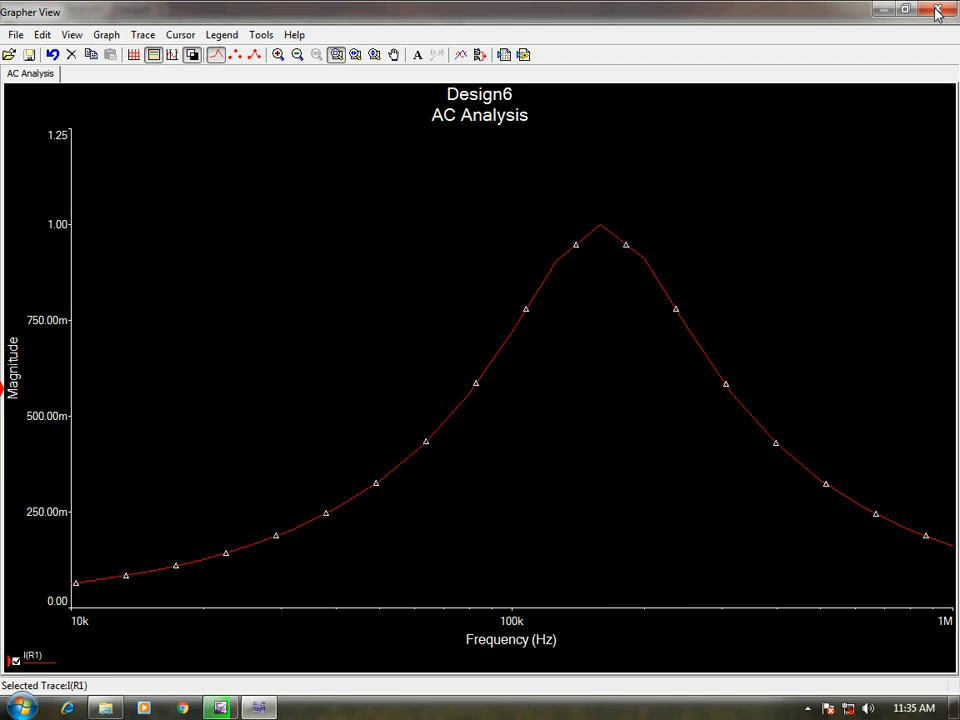
{"action": "left_click", "coordinate": [937, 12]}
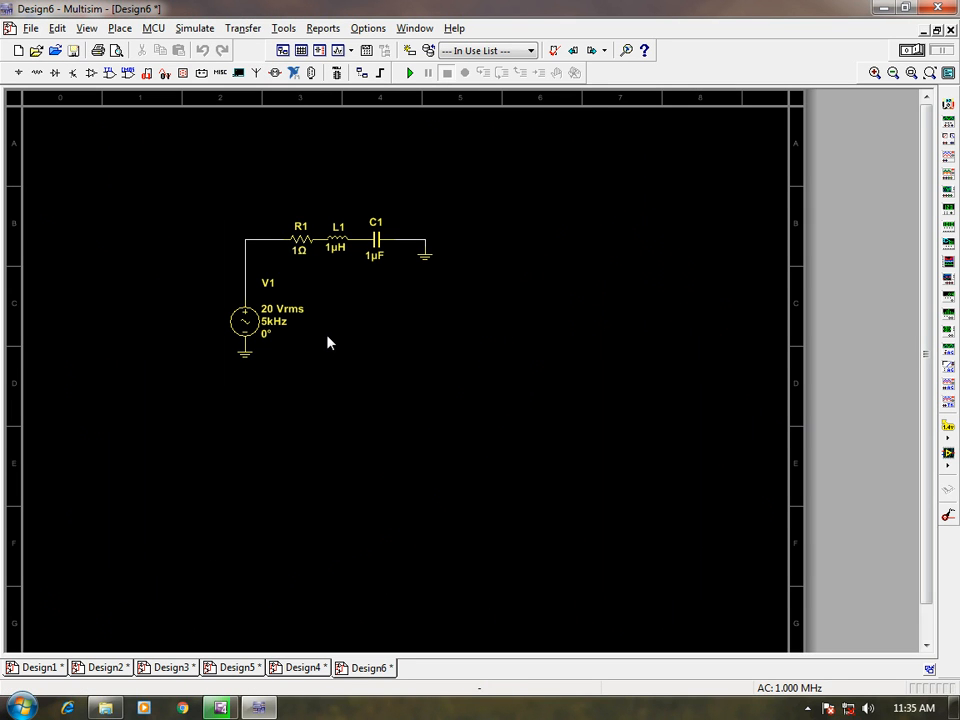
Delete resistor R1 and wire the positive terminal of source V1 directly to inductor L1, dismissing the Windows color scheme prompt.
{"action": "double_click", "coordinate": [301, 240]}
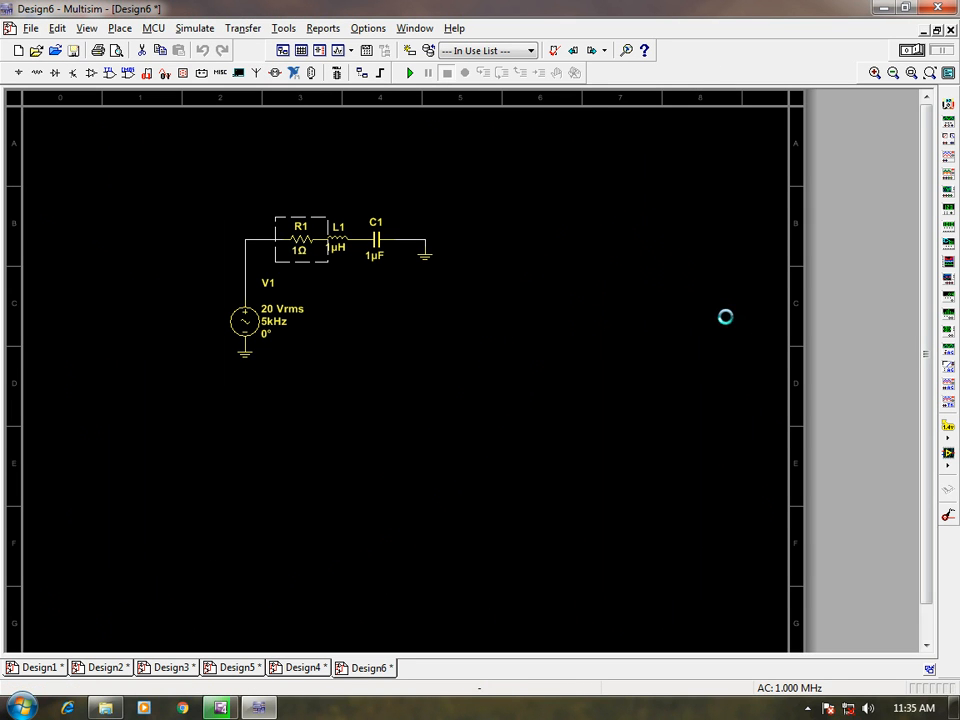
{"action": "key", "text": "Delete"}
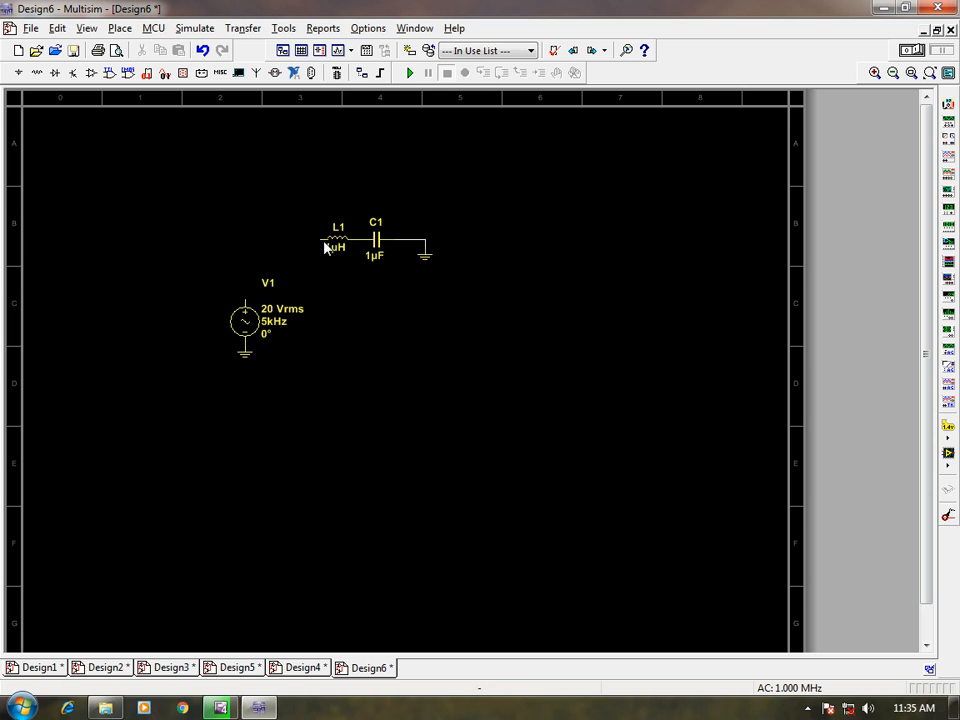
{"action": "left_click", "coordinate": [324, 248]}
{"action": "left_click", "coordinate": [313, 315]}
{"action": "left_click", "coordinate": [318, 239]}
{"action": "left_click", "coordinate": [245, 300]}
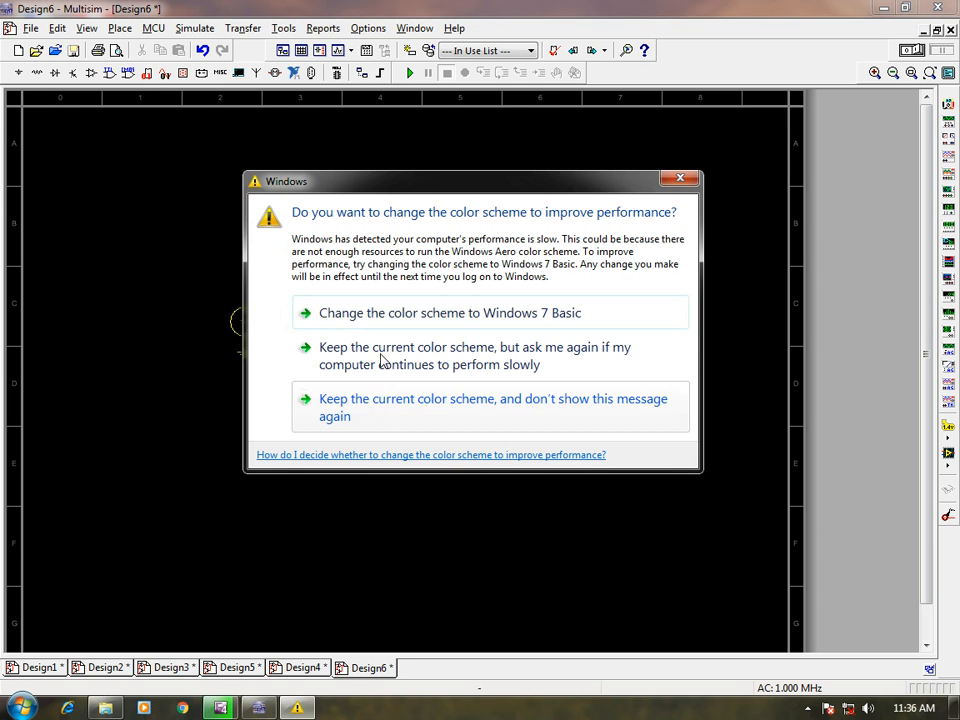
{"action": "left_click", "coordinate": [682, 181]}
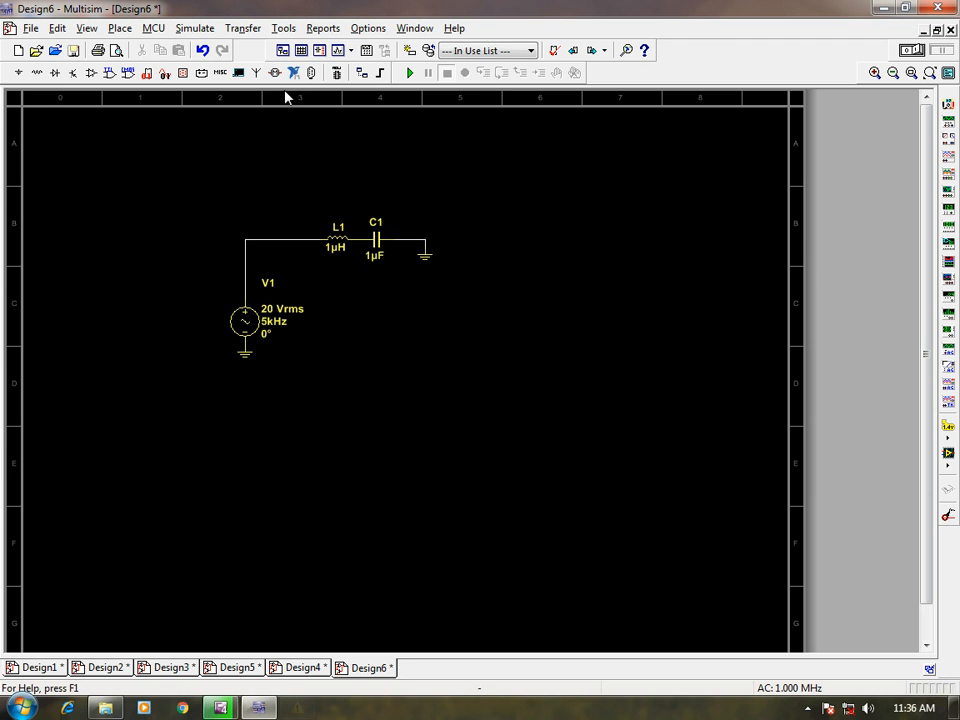
Run an AC analysis of the circuit with the inductor current I(L1) as the only output variable.
{"action": "left_click", "coordinate": [351, 50]}
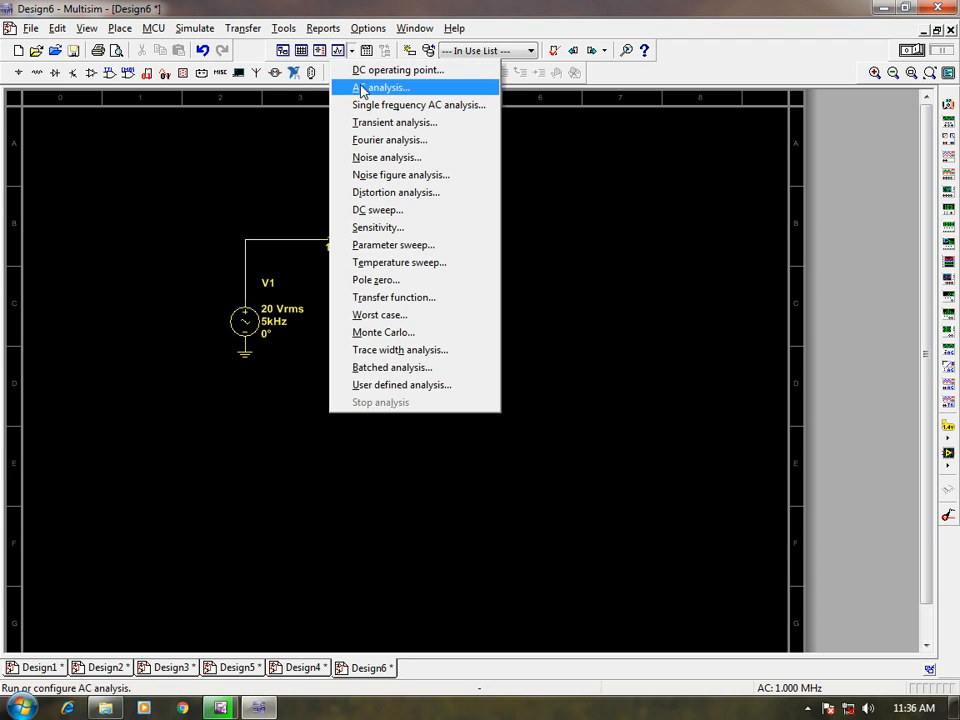
{"action": "left_click", "coordinate": [362, 90]}
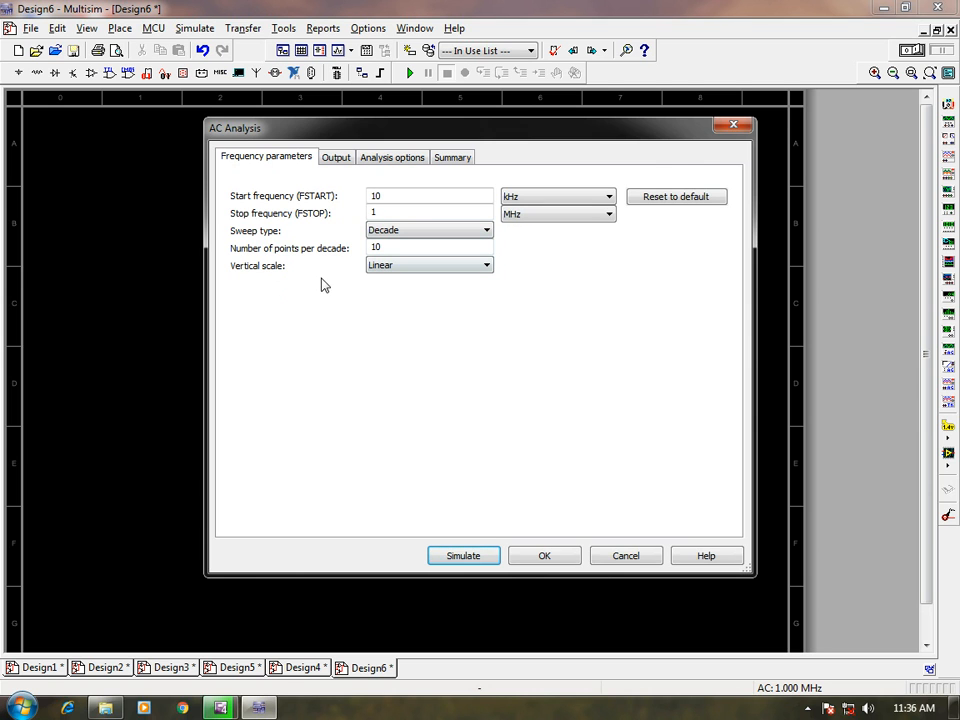
{"action": "left_click", "coordinate": [336, 158]}
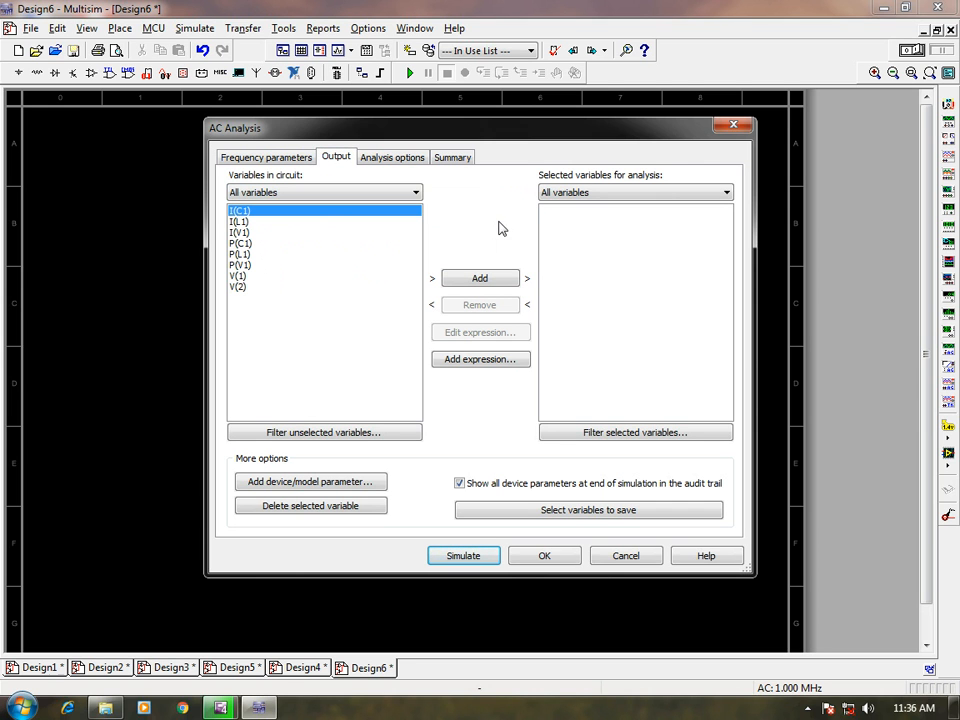
{"action": "left_click", "coordinate": [240, 221]}
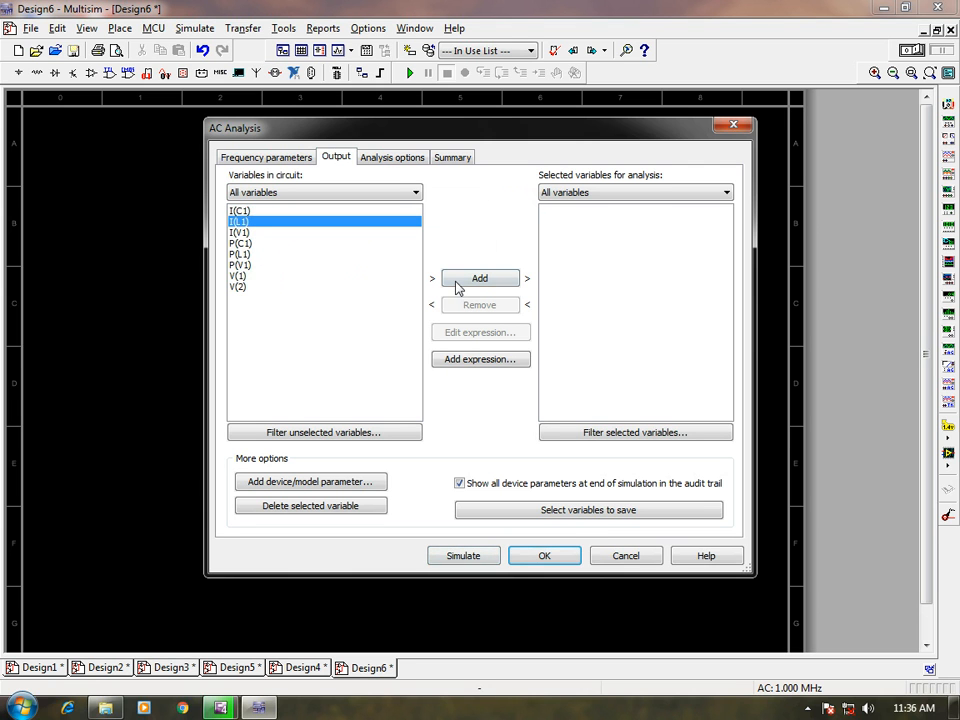
{"action": "left_click", "coordinate": [456, 283]}
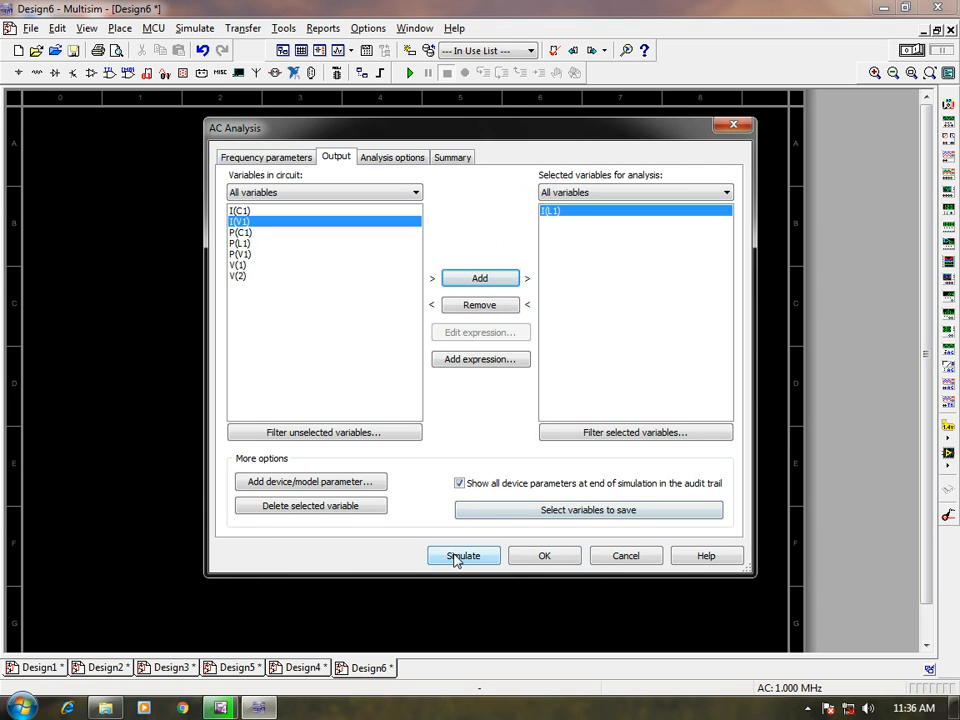
{"action": "left_click", "coordinate": [458, 556]}
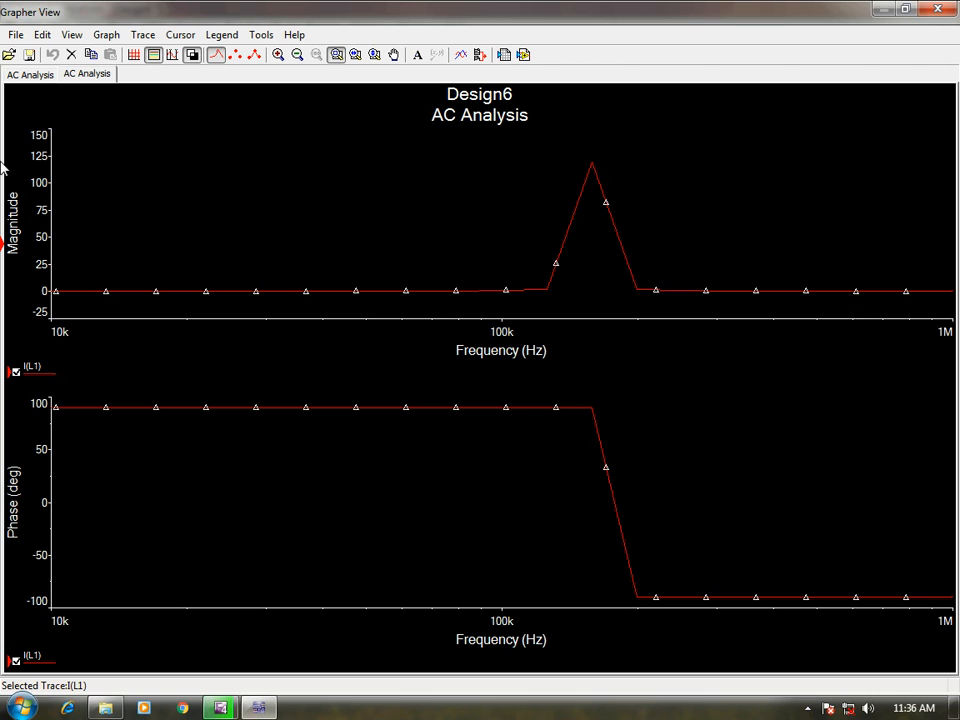
Delete the phase plot from the new AC Analysis page, leaving only the I(L1) magnitude plot.
{"action": "left_click", "coordinate": [53, 662]}
{"action": "left_click", "coordinate": [60, 665]}
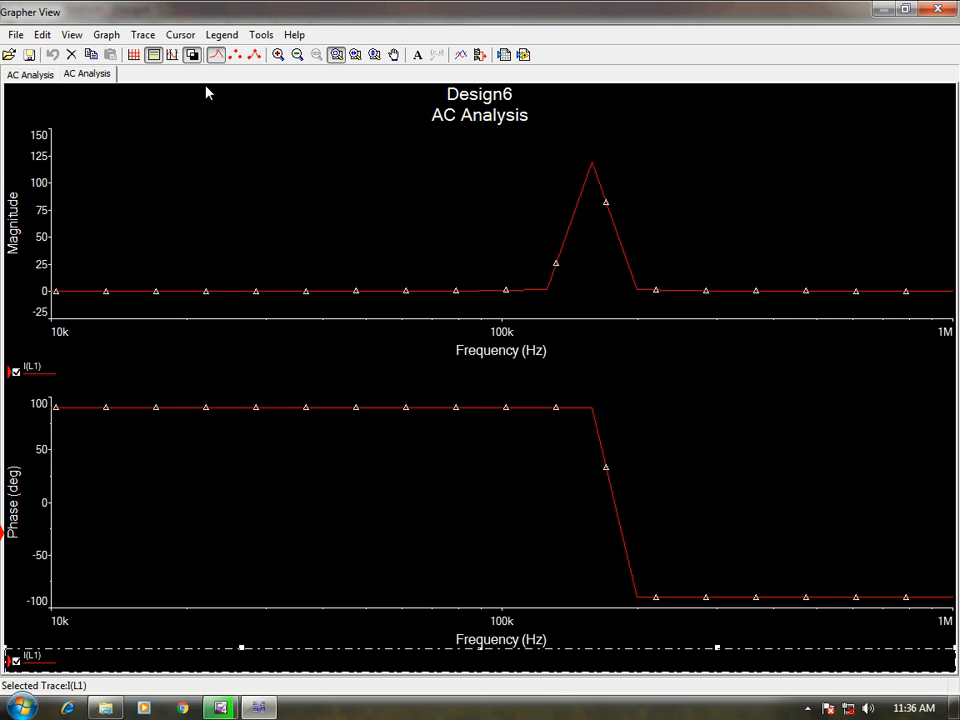
{"action": "left_click", "coordinate": [70, 54]}
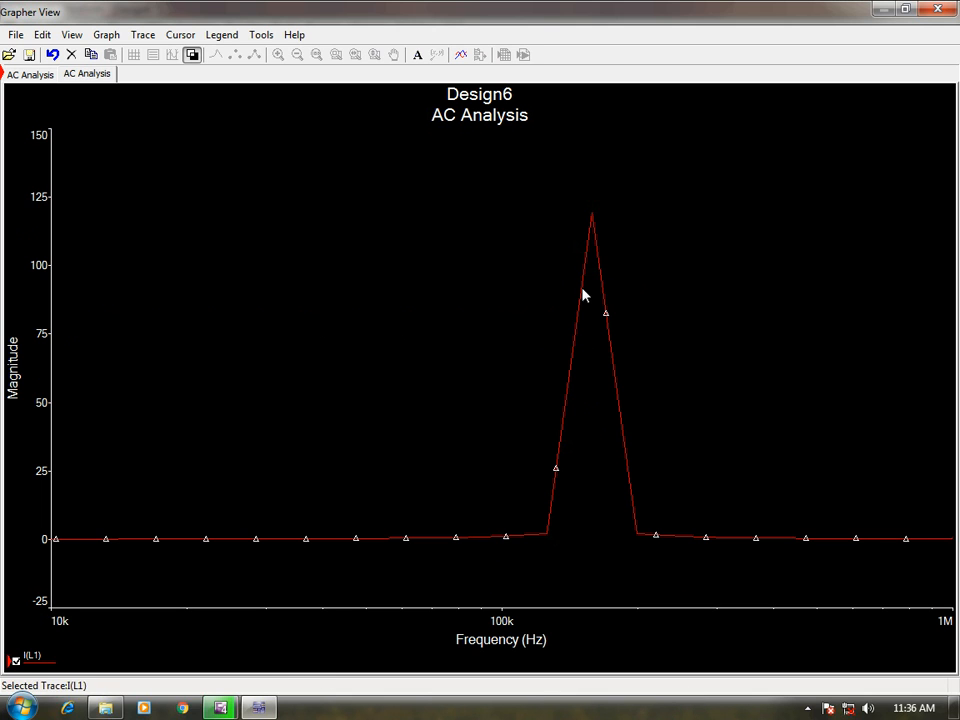
{"action": "left_click", "coordinate": [75, 643]}
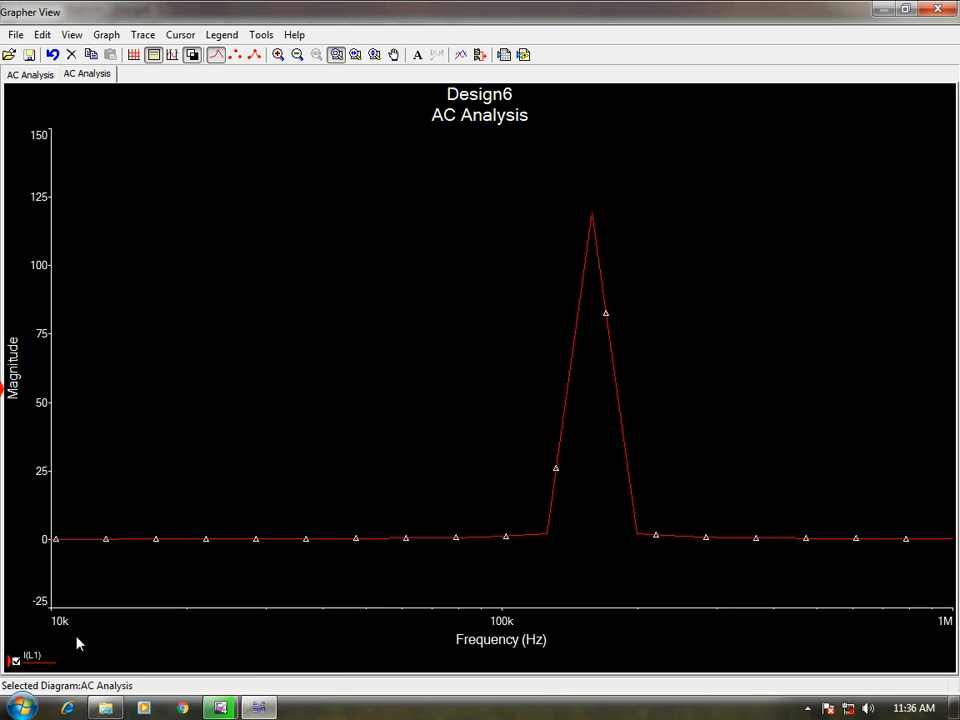
Show the measurement cursors on the I(L1) magnitude plot and place cursor 2 on the peak at about 158.4 kHz.
{"action": "left_click", "coordinate": [155, 58]}
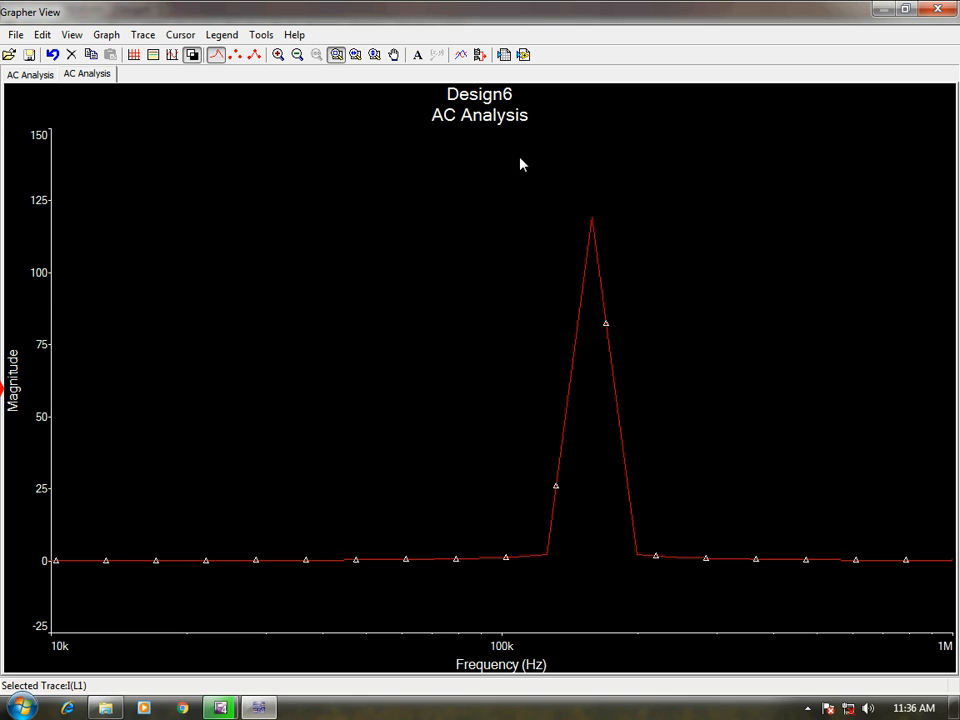
{"action": "left_click", "coordinate": [153, 58]}
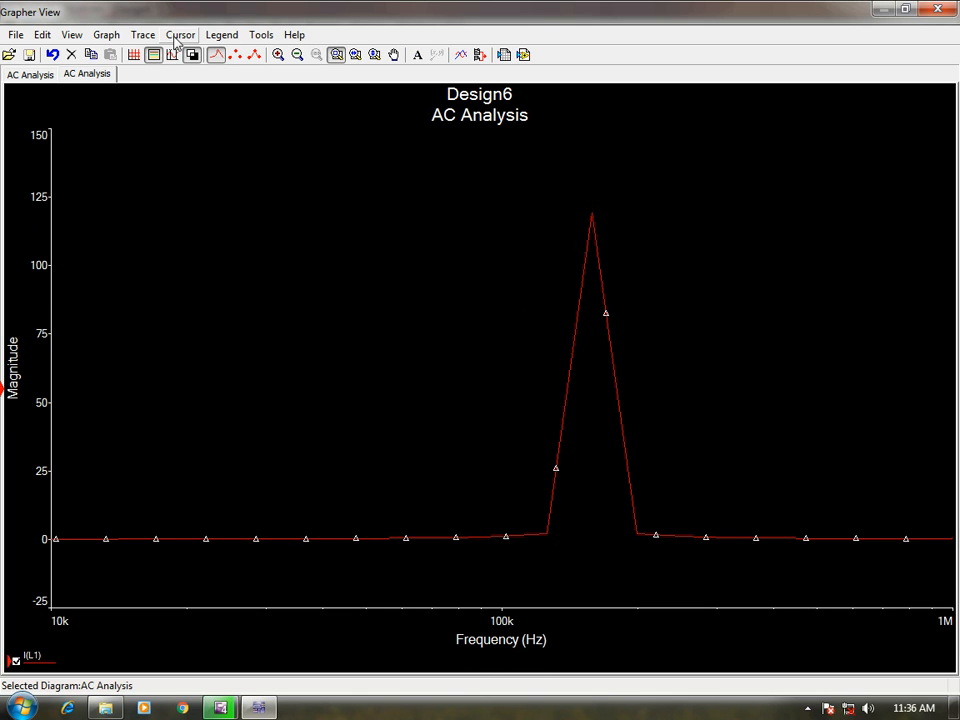
{"action": "left_click", "coordinate": [180, 34]}
{"action": "left_click", "coordinate": [189, 57]}
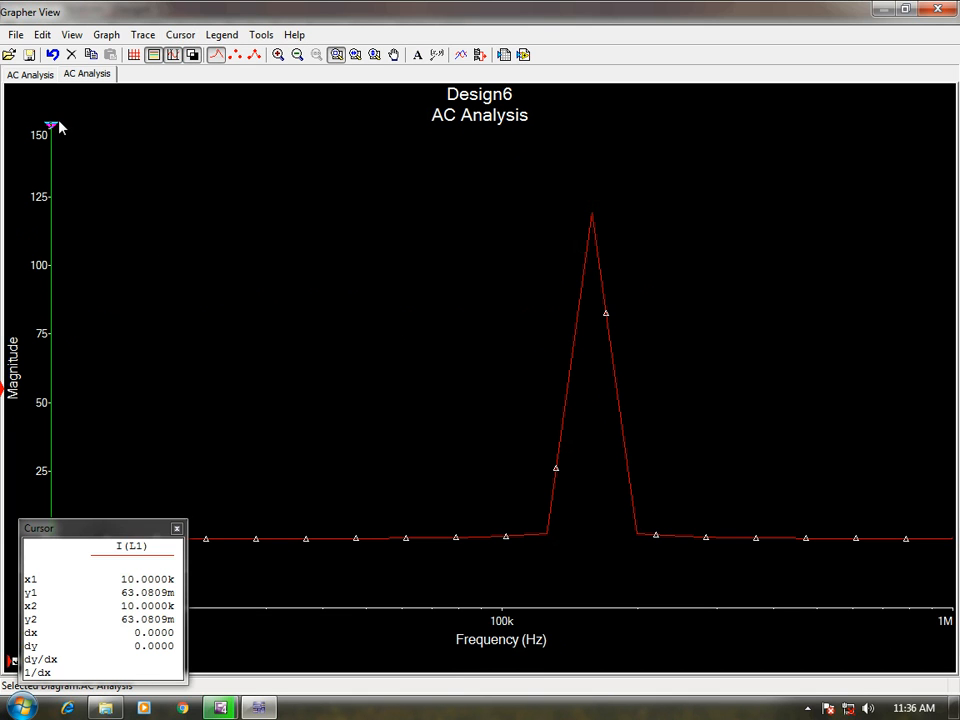
{"action": "left_click_drag", "start_coordinate": [51, 128], "coordinate": [594, 154]}
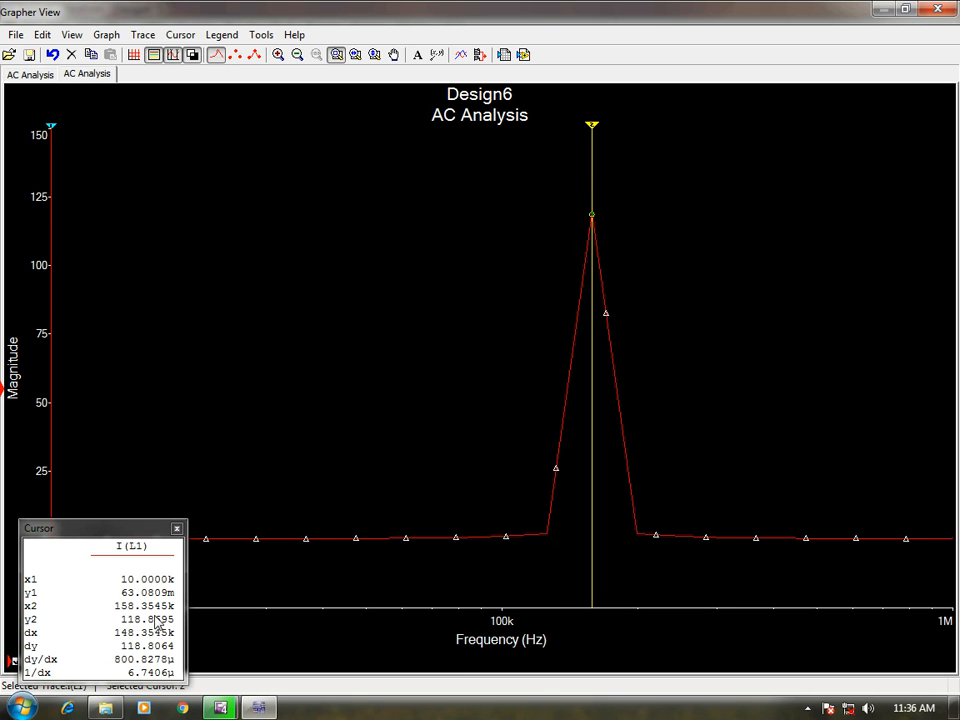
Show the measurement cursors on the I(R1) magnitude plot of the earlier AC Analysis page.
{"action": "left_click", "coordinate": [28, 74]}
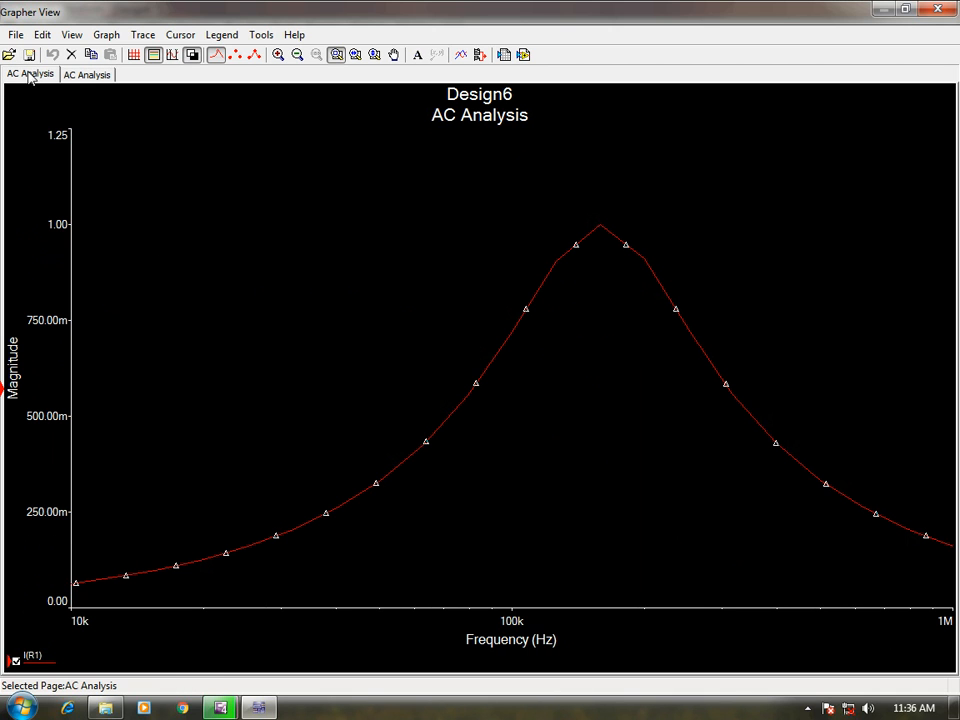
{"action": "left_click", "coordinate": [600, 250]}
{"action": "left_click", "coordinate": [180, 34]}
{"action": "left_click", "coordinate": [200, 54]}
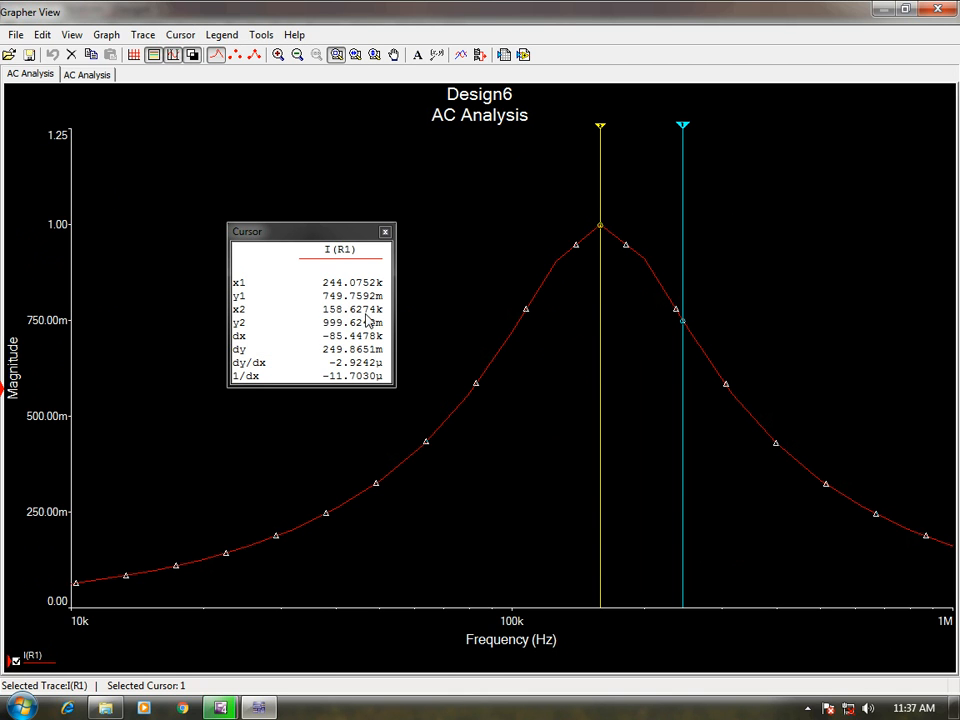
Compare the peak height and curve width of the I(L1) and I(R1) plots, and close the Grapher.
{"action": "left_click", "coordinate": [86, 74]}
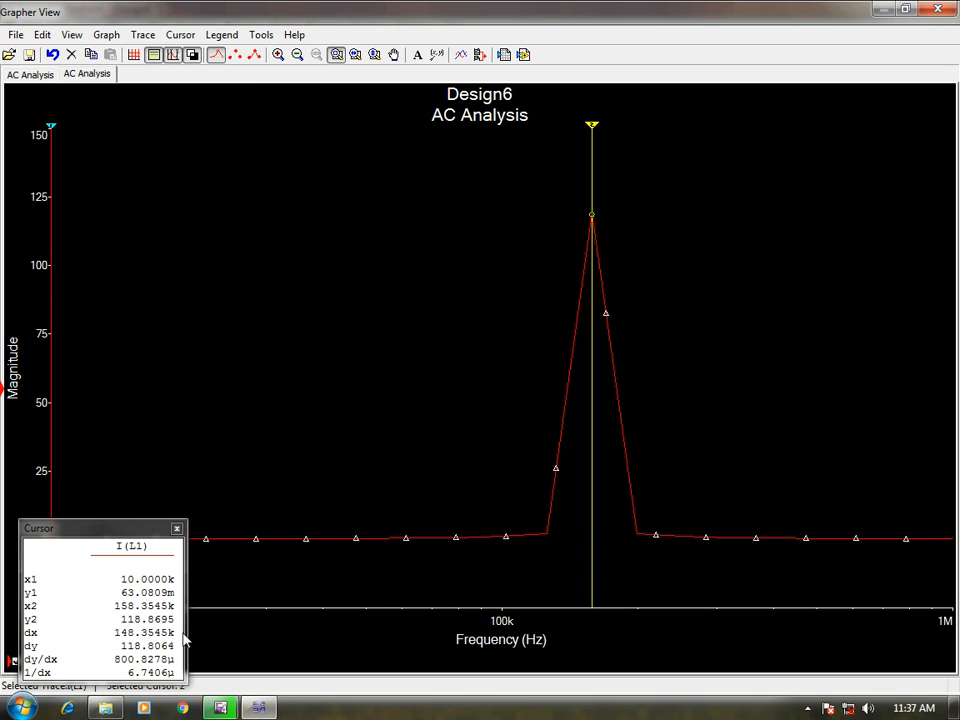
{"action": "left_click", "coordinate": [36, 74]}
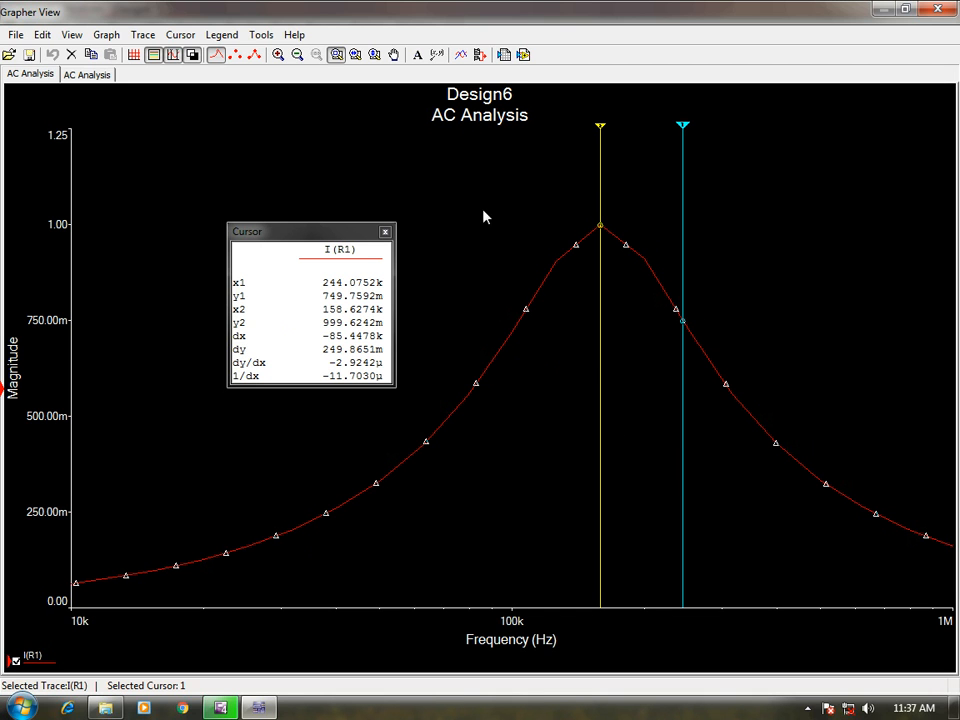
{"action": "left_click", "coordinate": [681, 182]}
{"action": "left_click", "coordinate": [86, 74]}
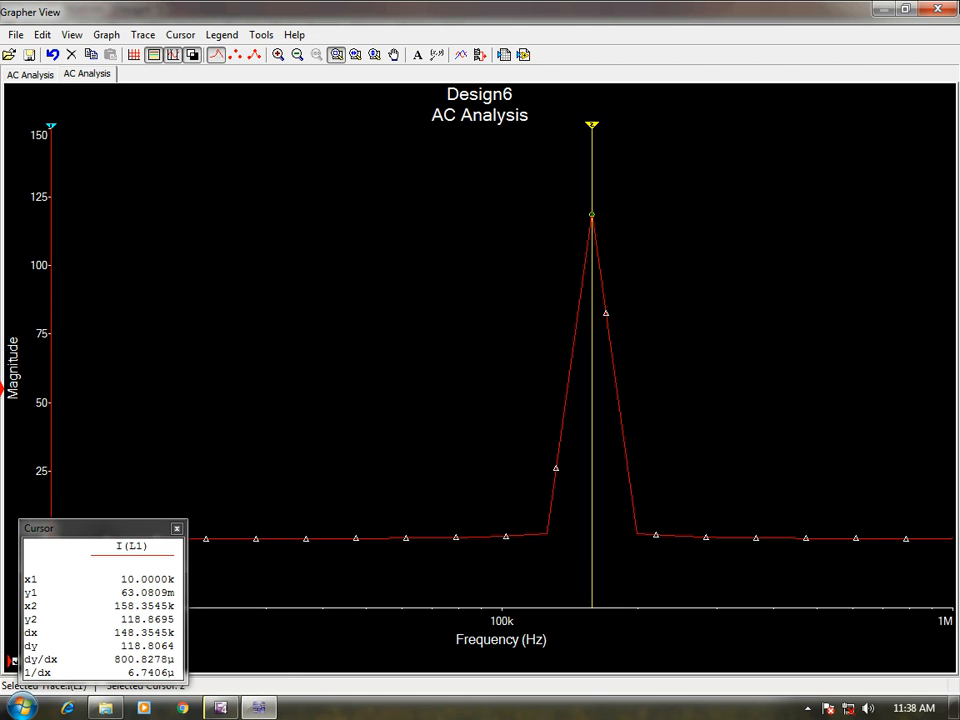
{"action": "left_click", "coordinate": [937, 8]}
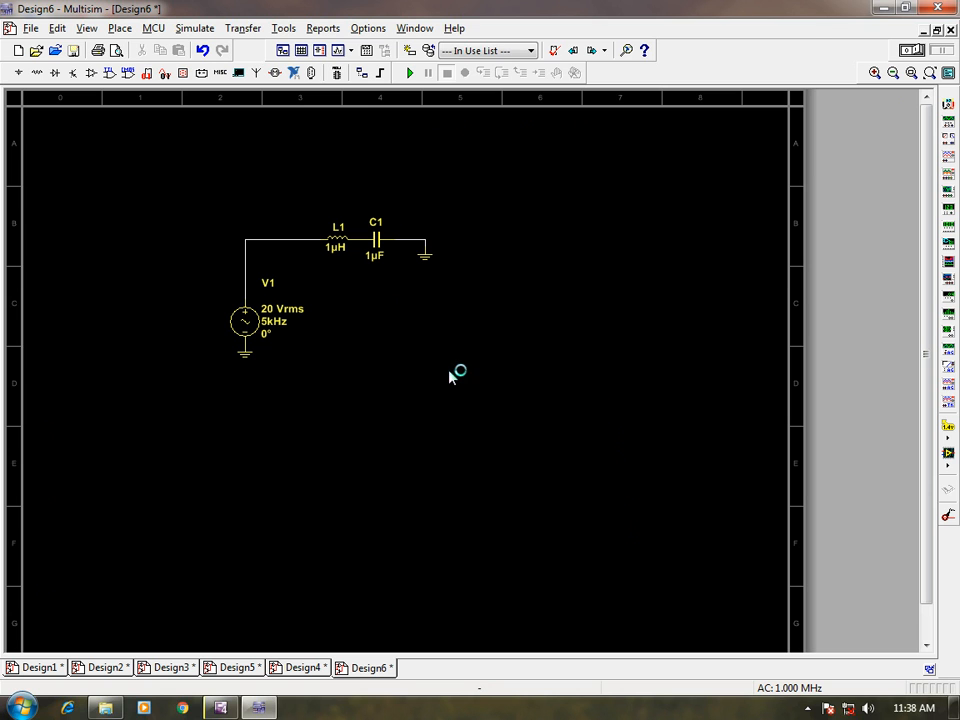
Switch to Calculator and compute the resonant frequency as the square root of 10^12 divided by 2 and by 3.14.
{"action": "type", "text": "10"}
{"action": "left_click", "coordinate": [581, 201]}
{"action": "left_click", "coordinate": [649, 234]}
{"action": "left_click", "coordinate": [679, 233]}
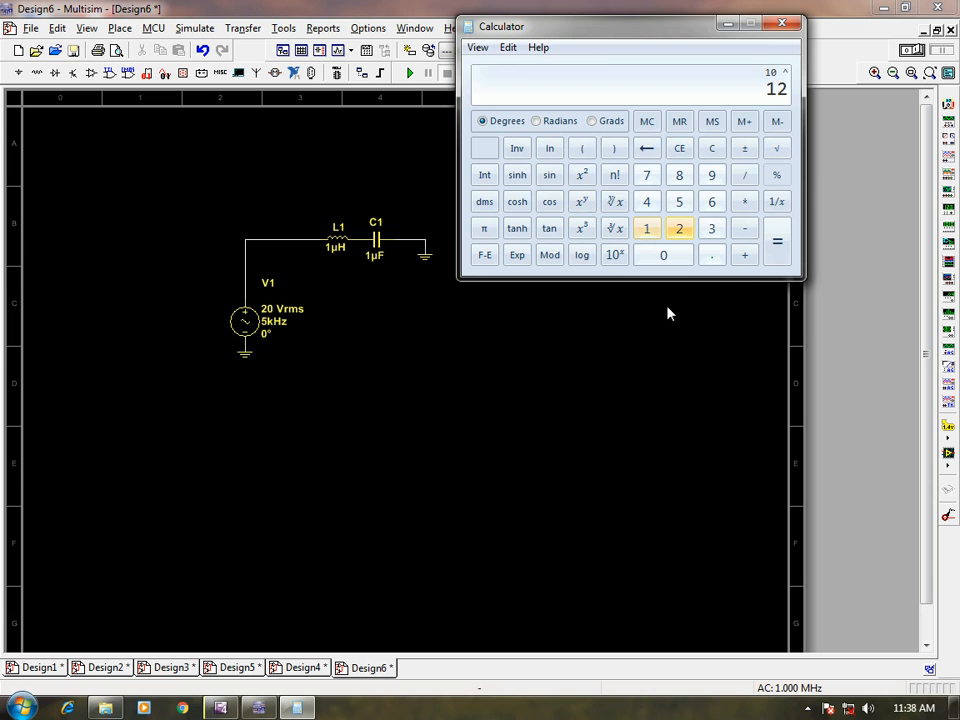
{"action": "left_click", "coordinate": [778, 250]}
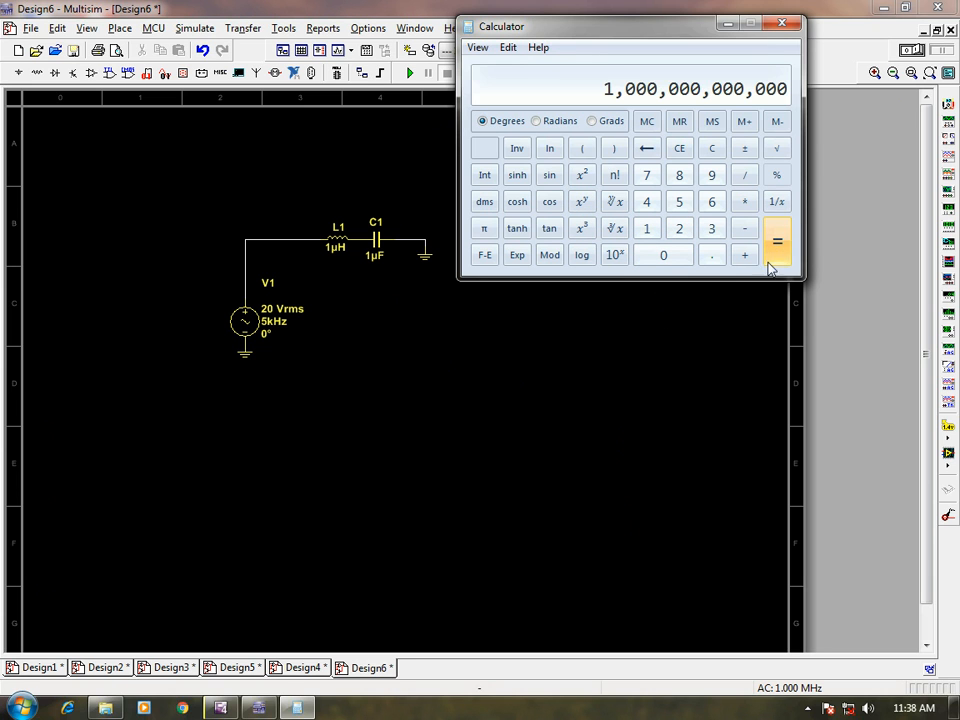
{"action": "left_click", "coordinate": [777, 148]}
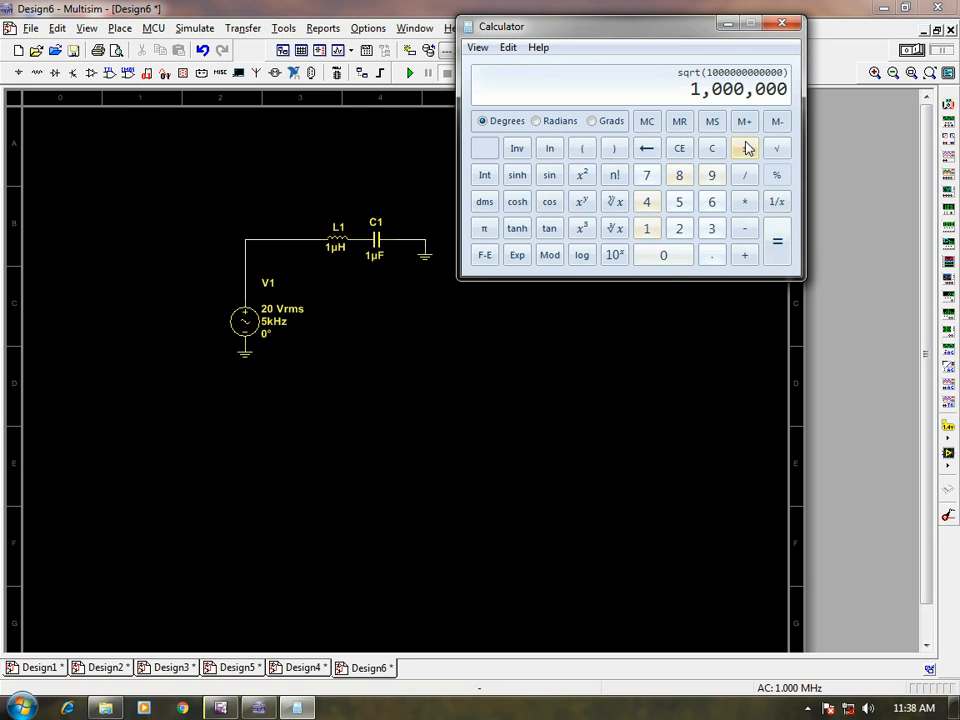
{"action": "key", "text": "slash"}
{"action": "type", "text": "2"}
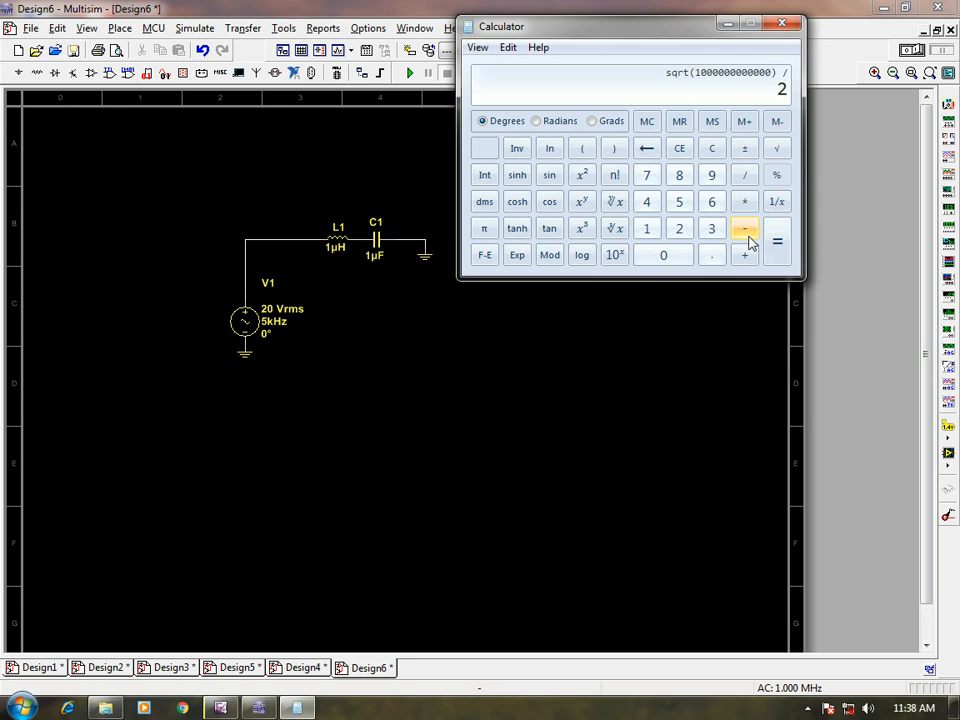
{"action": "type", "text": "/3.14"}
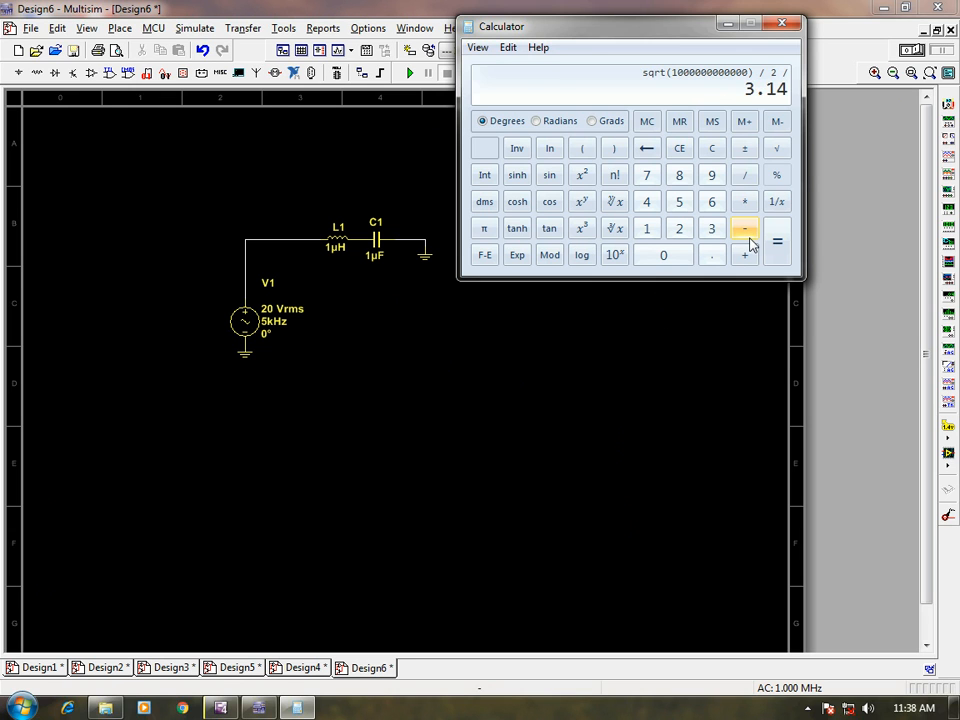
{"action": "key", "text": "Return"}
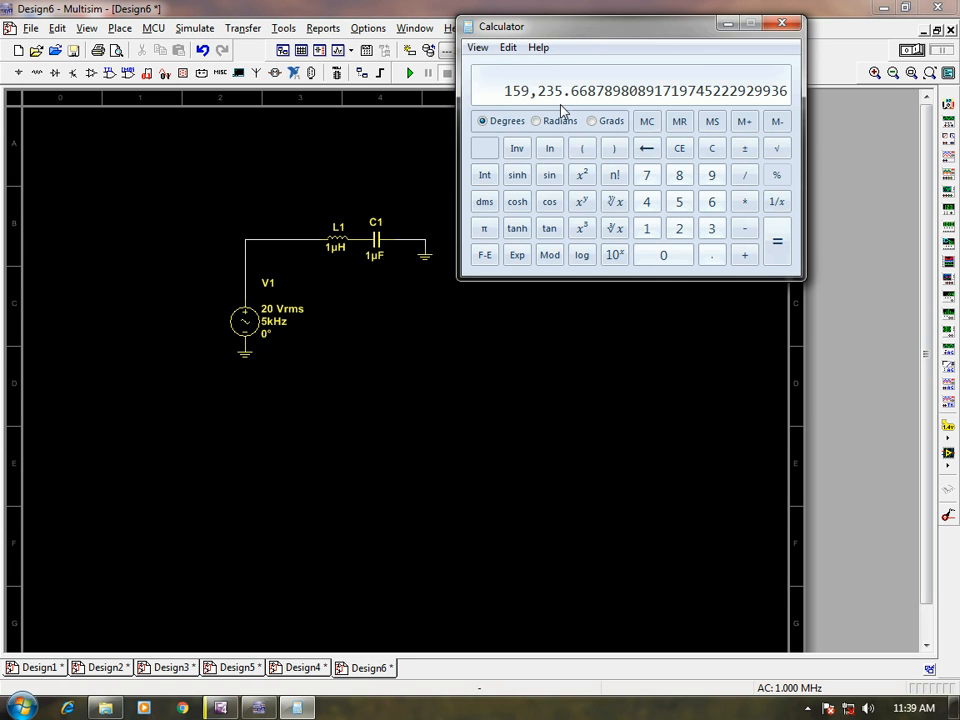
Clear the calculator, compute 10^12, and raise it to the power 0.5.
{"action": "left_click", "coordinate": [711, 150]}
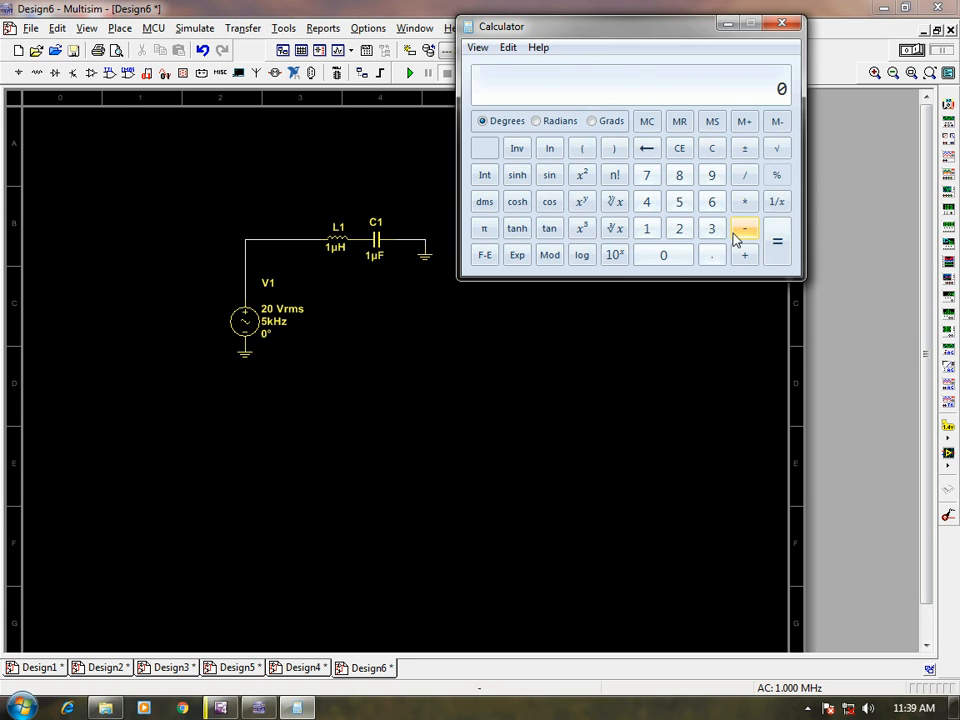
{"action": "type", "text": "10"}
{"action": "left_click", "coordinate": [582, 203]}
{"action": "type", "text": "12"}
{"action": "left_click", "coordinate": [775, 246]}
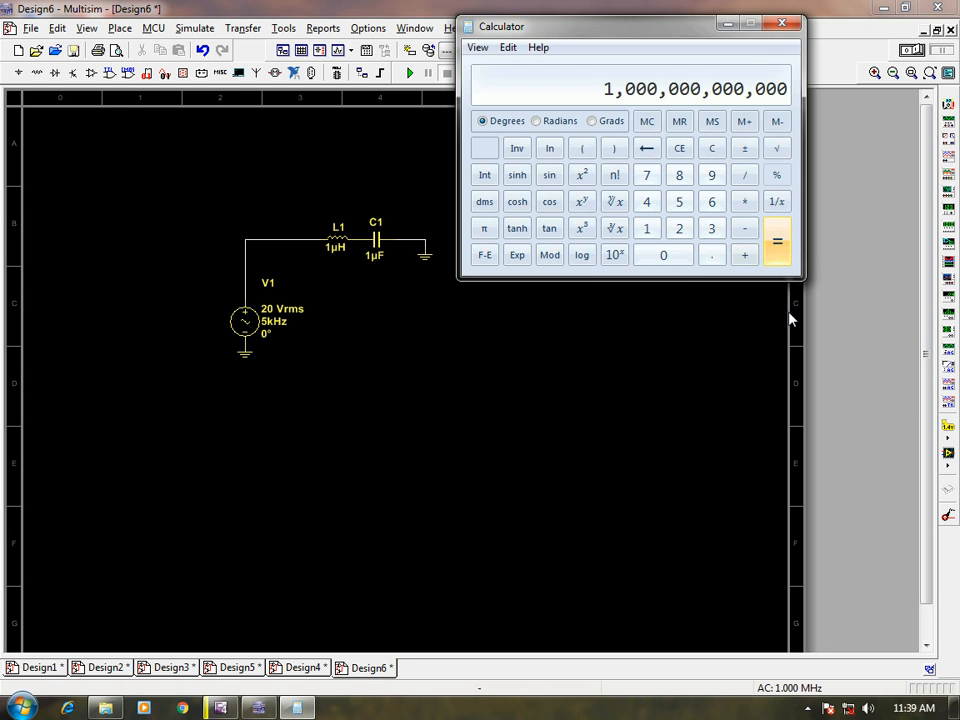
{"action": "left_click", "coordinate": [582, 204]}
{"action": "type", "text": "0.5"}
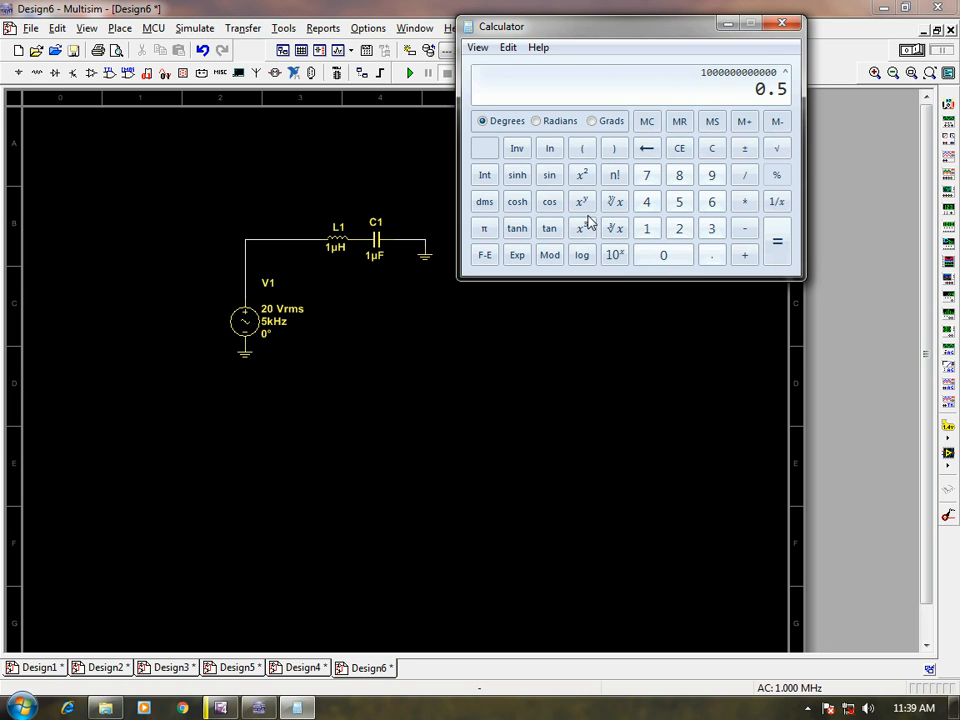
{"action": "key", "text": "Return"}
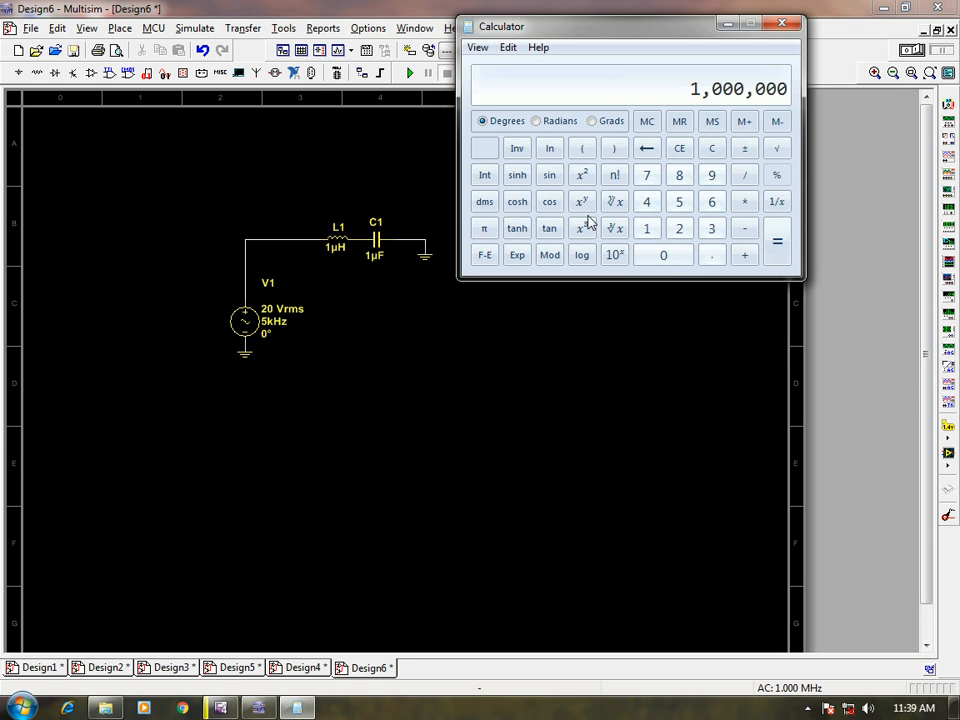
Divide the calculated root by 2 and by 3.14 to get the resonant frequency.
{"action": "key", "text": "slash"}
{"action": "type", "text": "2"}
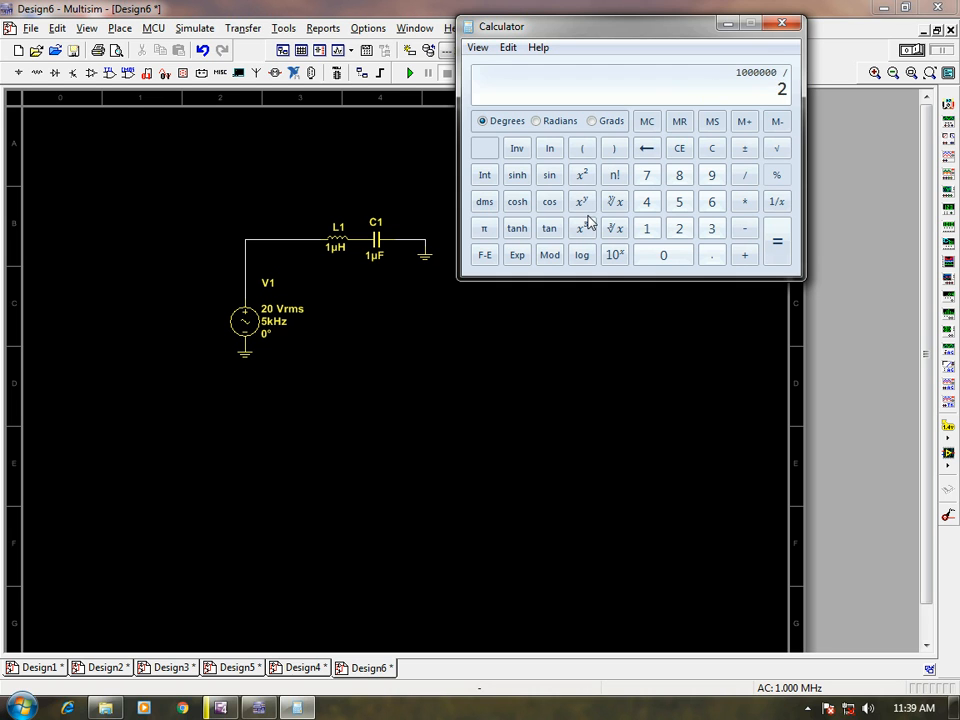
{"action": "key", "text": "slash"}
{"action": "type", "text": "3.14"}
{"action": "key", "text": "Return"}
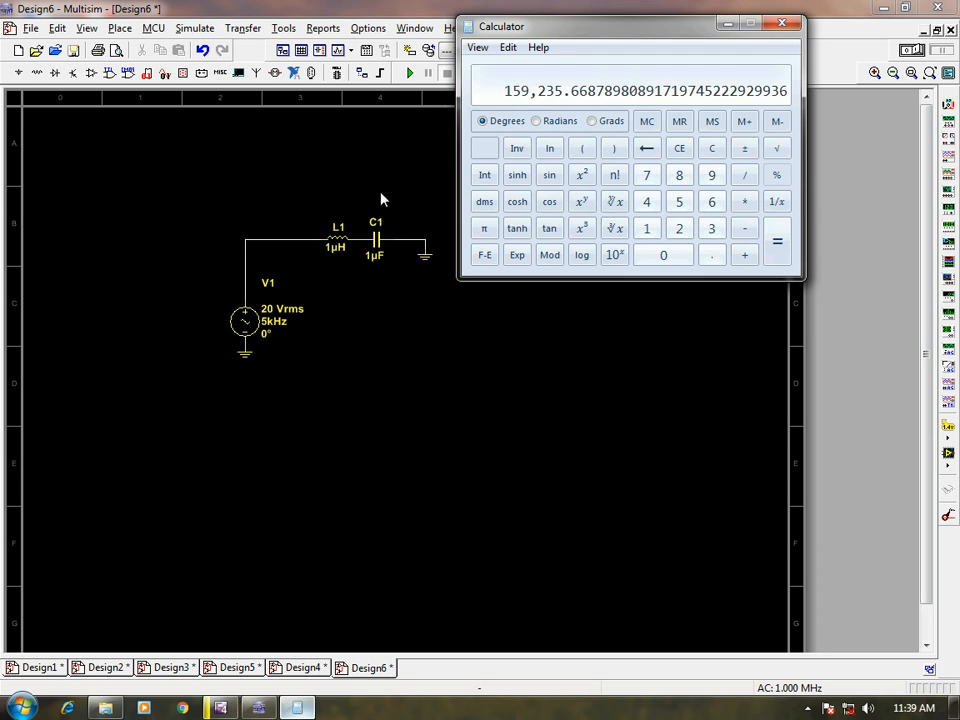
Reopen the Grapher in Multisim, recheck cursor 2 at the I(L1) peak against the calculated frequency, and minimize the Grapher.
{"action": "left_click", "coordinate": [340, 54]}
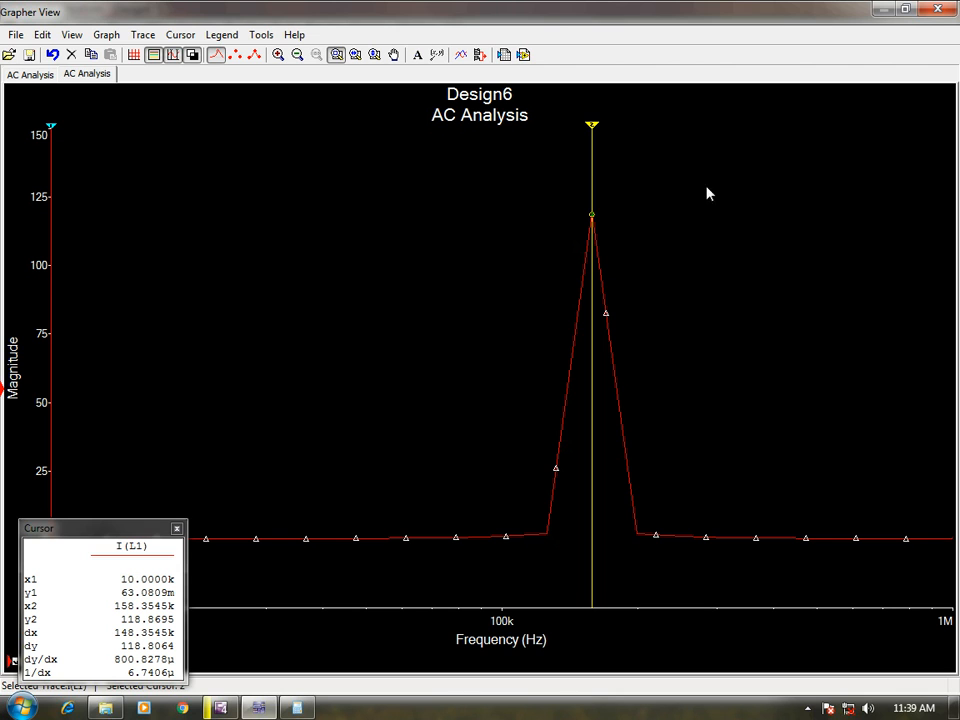
{"action": "left_click", "coordinate": [592, 133]}
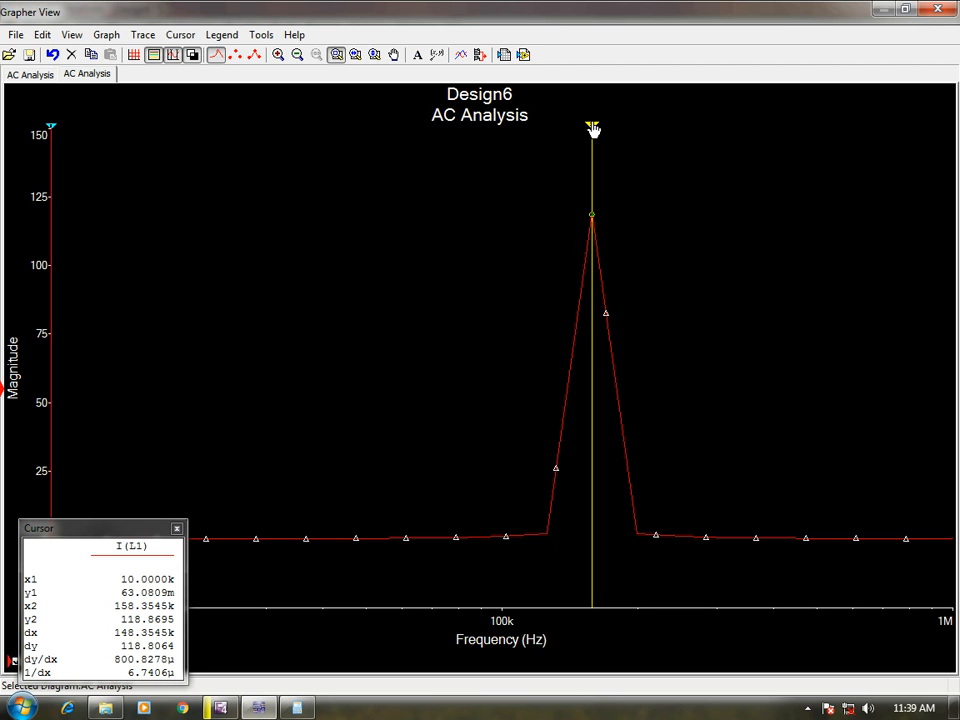
{"action": "left_click_drag", "start_coordinate": [592, 128], "coordinate": [594, 133]}
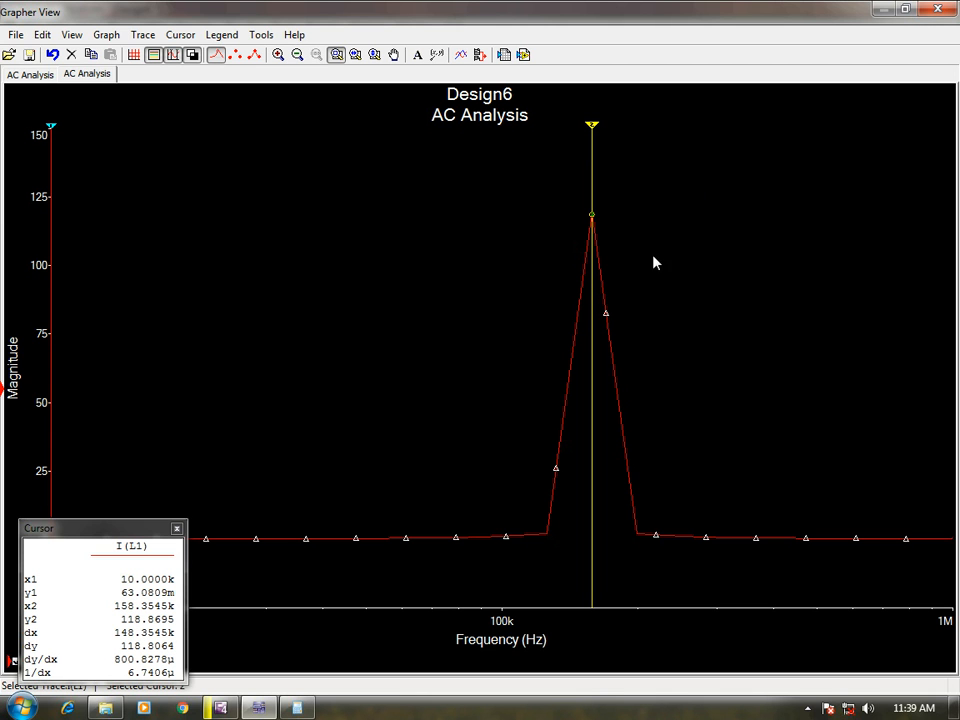
{"action": "left_click", "coordinate": [884, 9]}
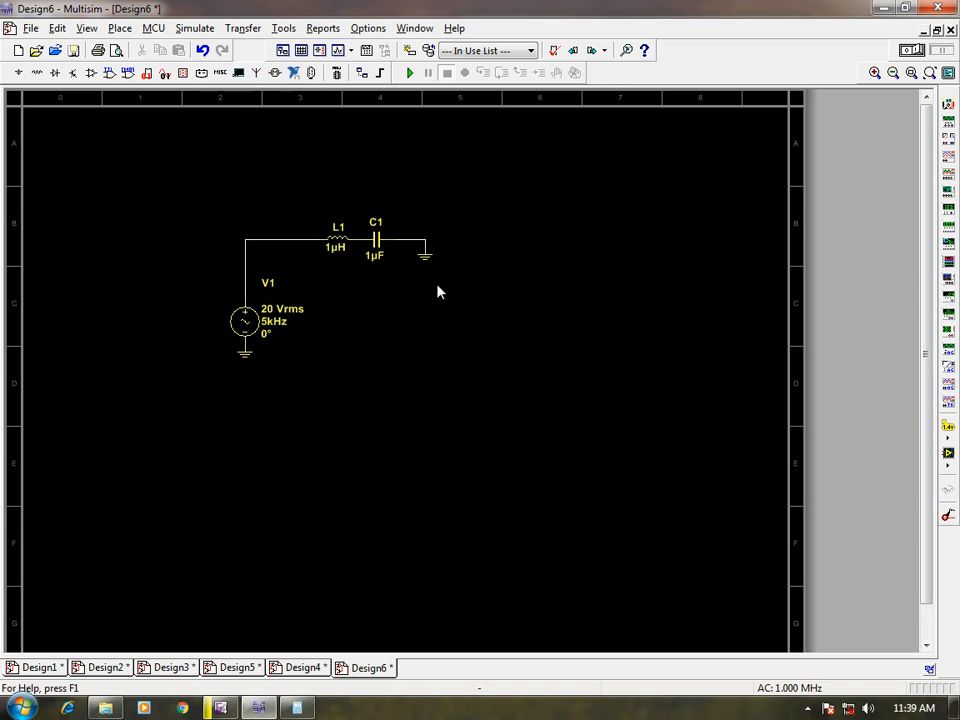